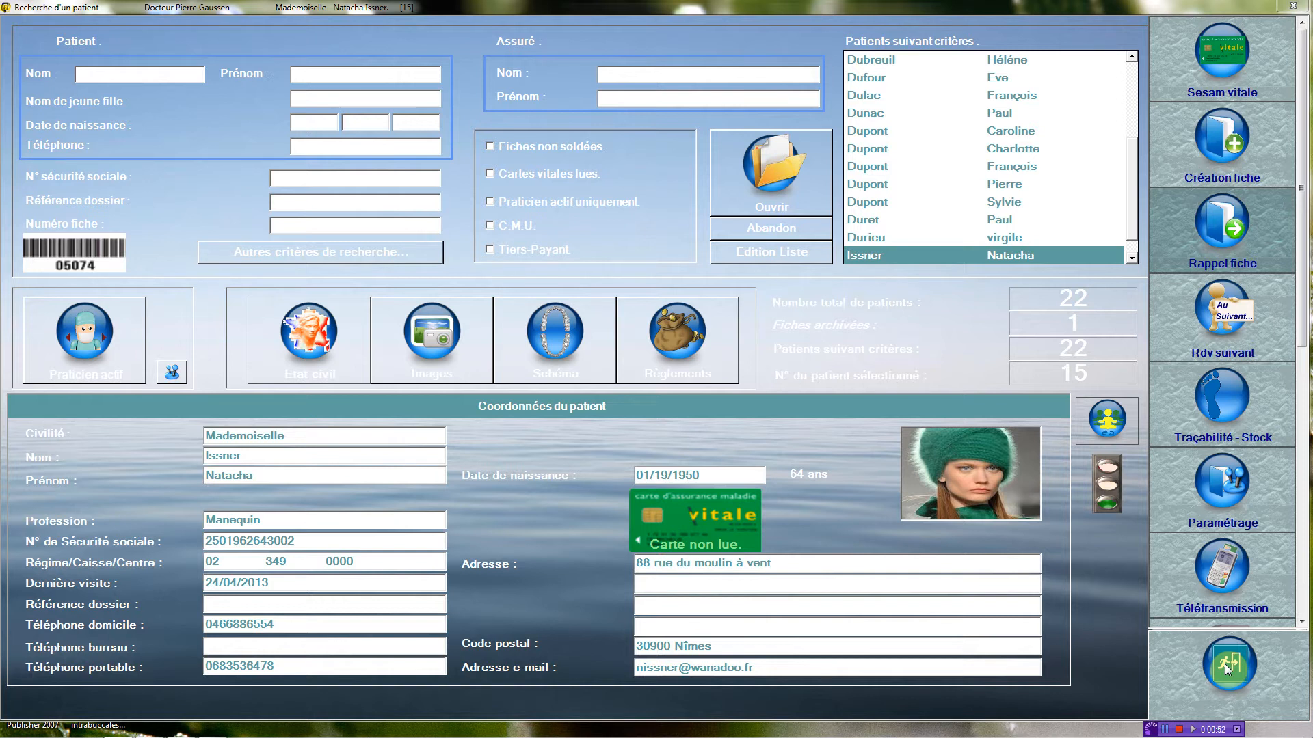
Step: Open the record of the patient third from the end of the matching patients list
click(1029, 167)
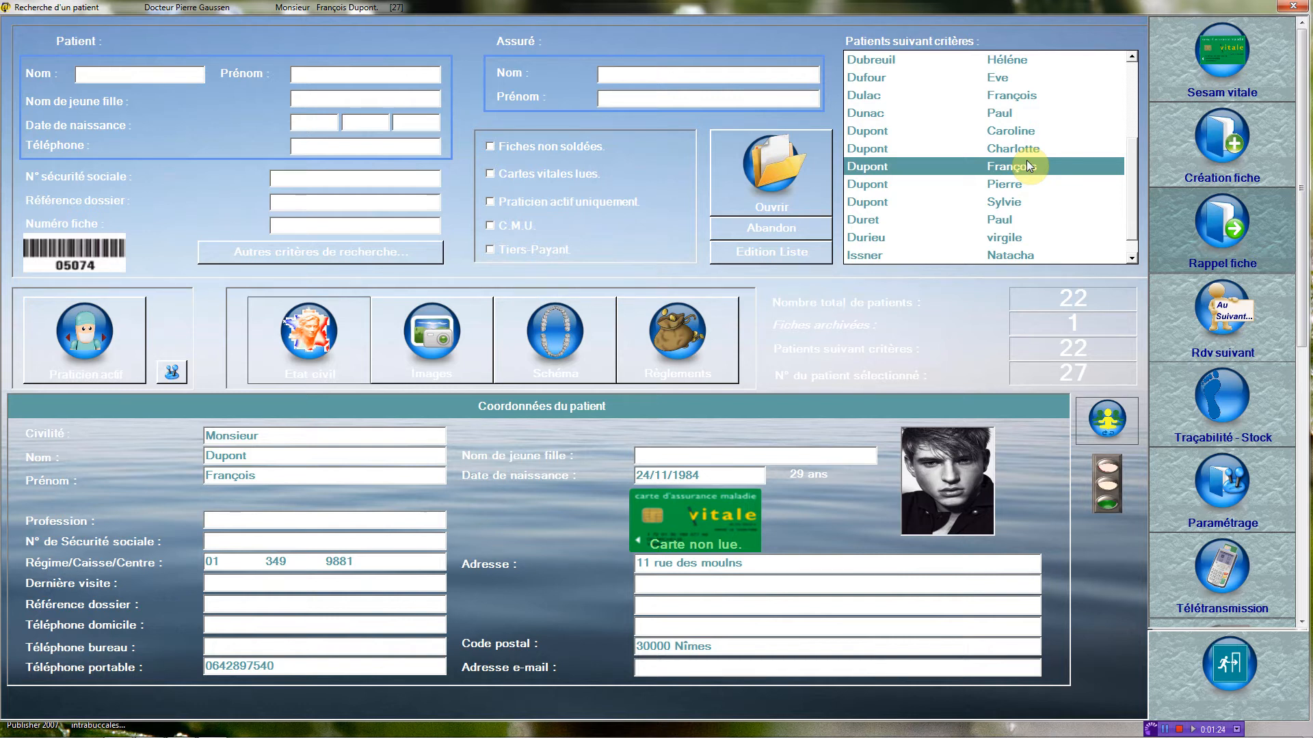
click(1005, 221)
click(774, 191)
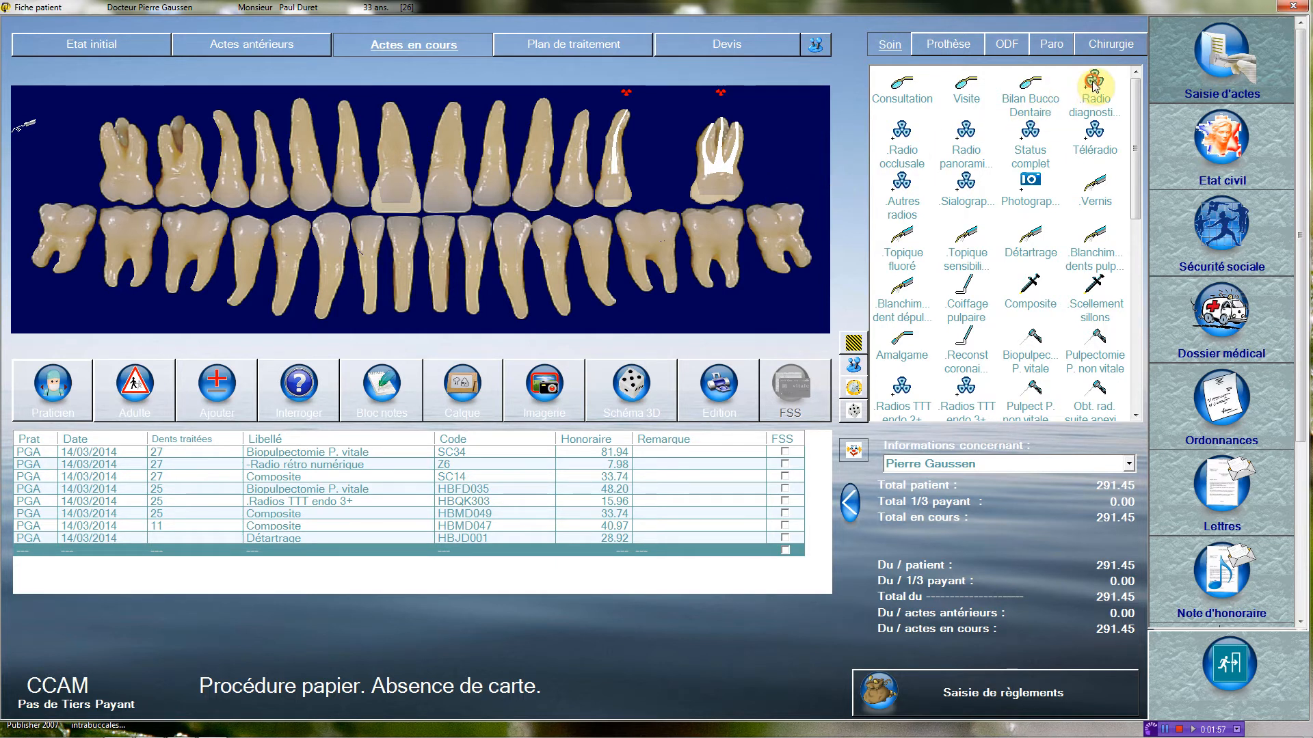
Step: Record a Radio diagnostique act on the upper teeth among the current acts, using code HBQK428 for 5 sectors
mouse_move(1093, 87)
mouse_down()
mouse_move(53, 82)
mouse_move(123, 151)
mouse_move(739, 177)
mouse_up()
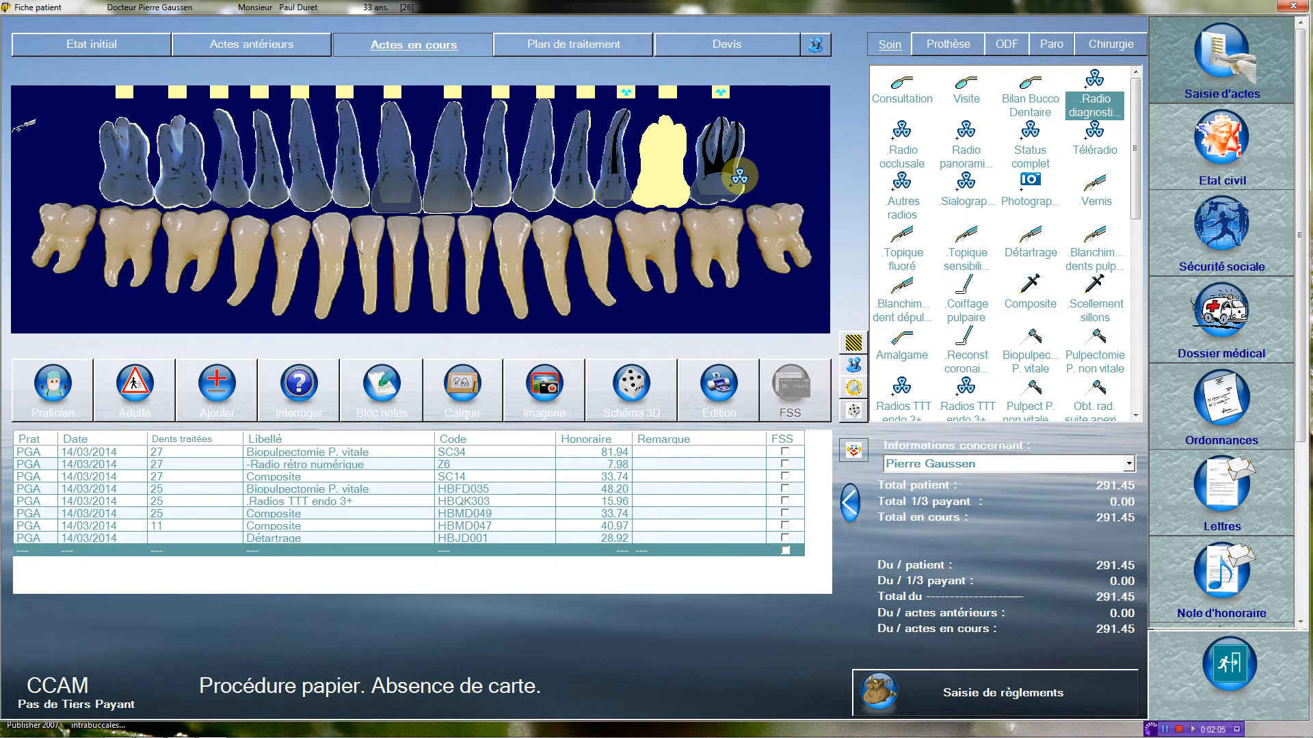
drag(740, 177, 728, 187)
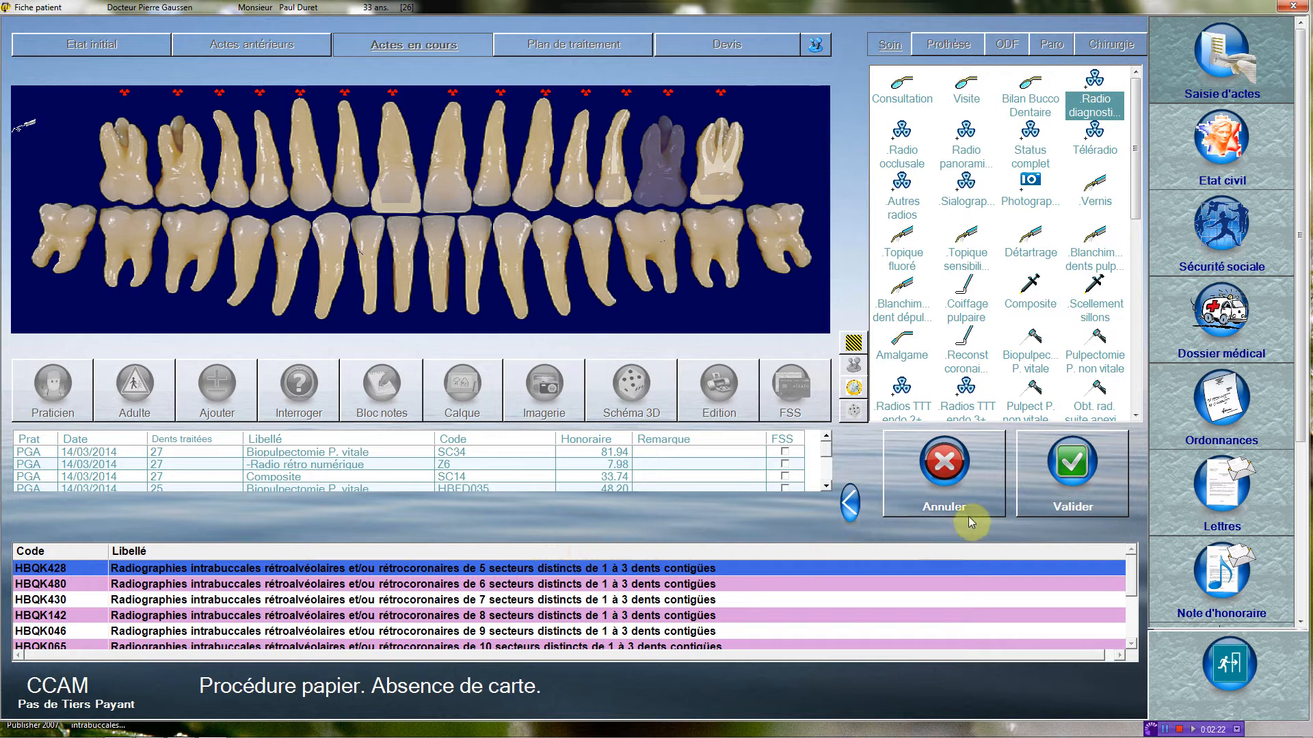
click(1067, 493)
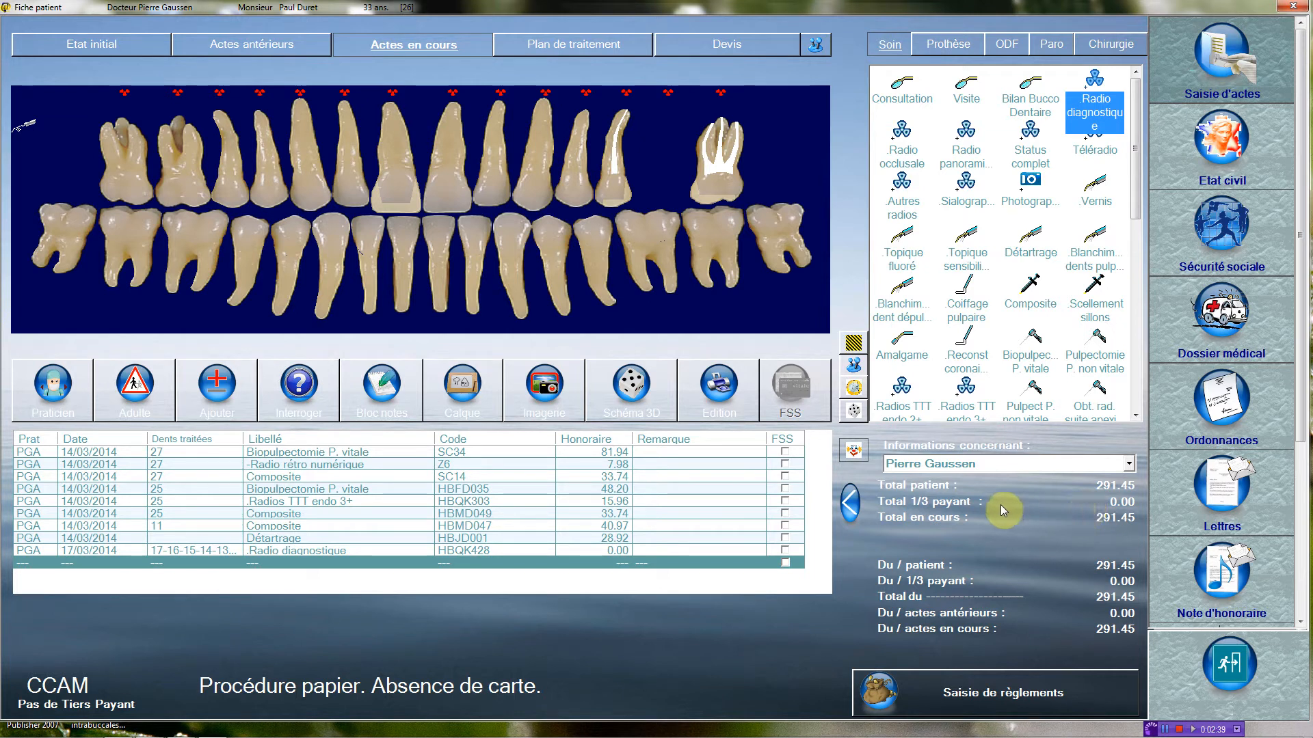
Step: Delete the Radio diagnostique act HBQK428 from the current acts and confirm the deletion
click(216, 384)
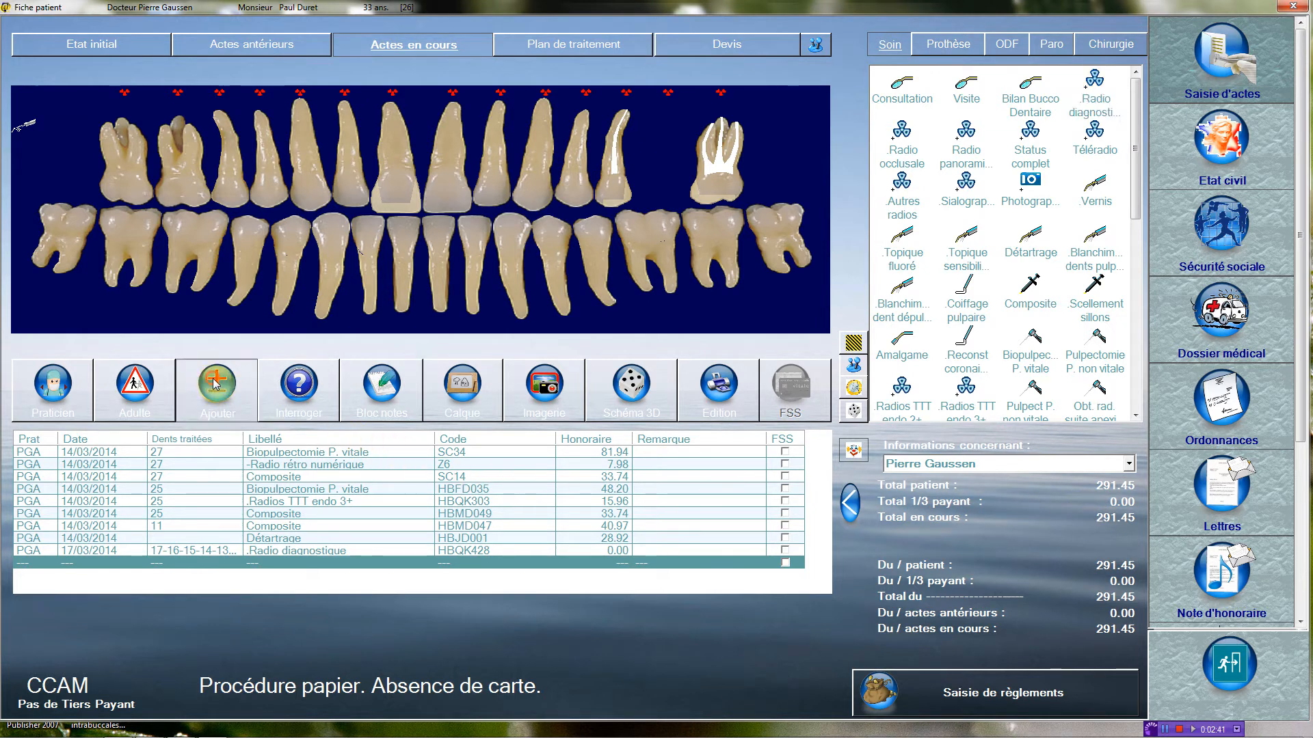
click(448, 146)
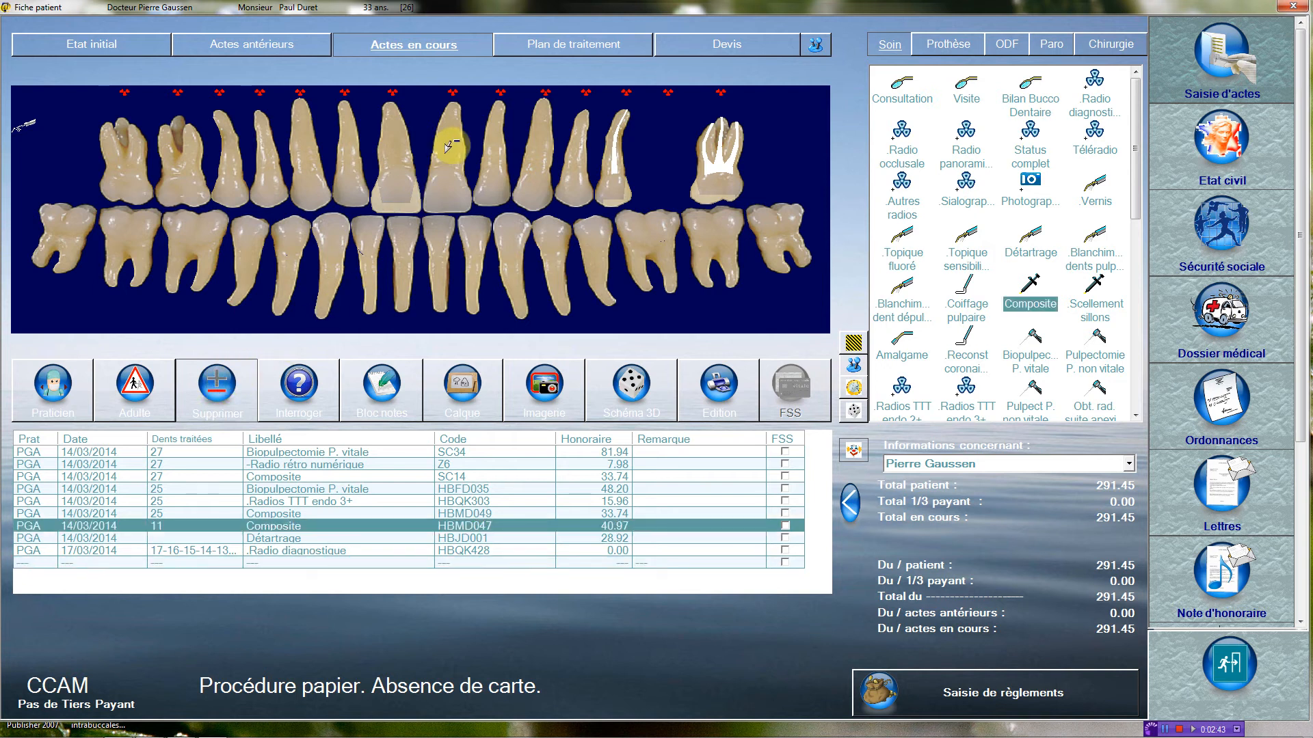
click(454, 90)
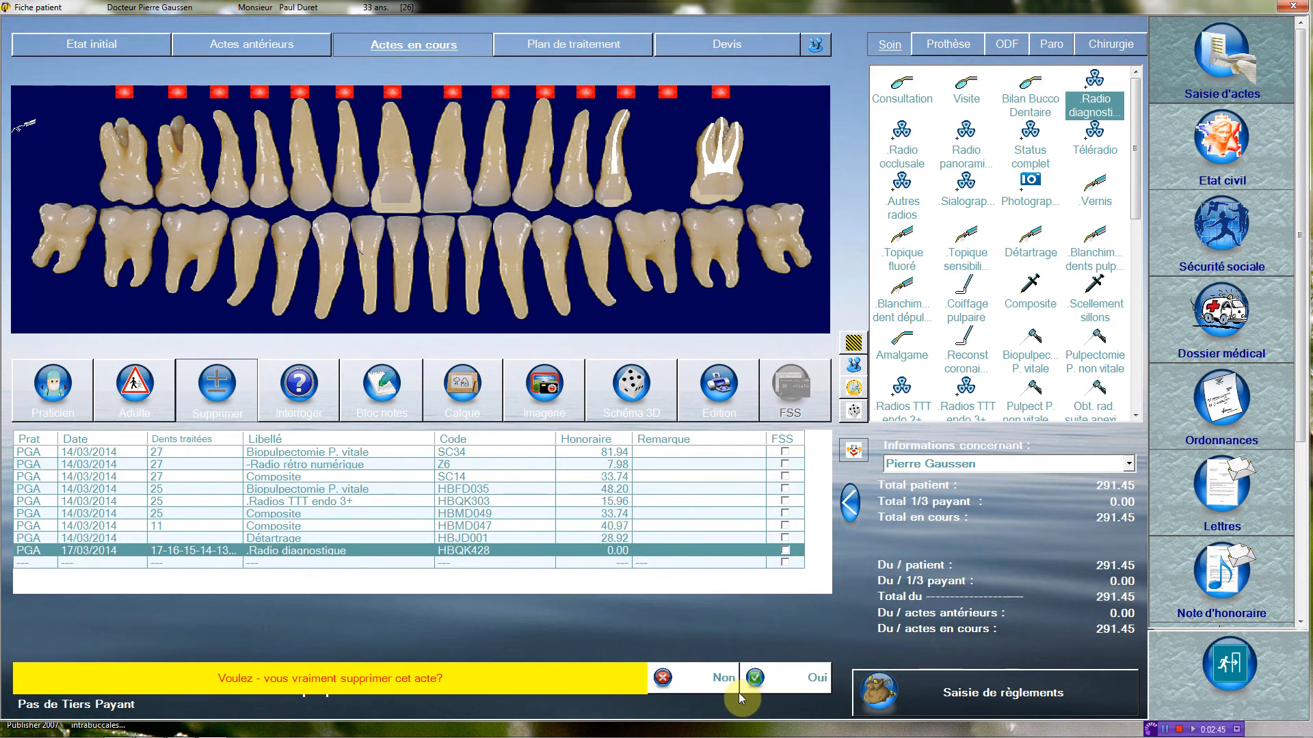
click(793, 680)
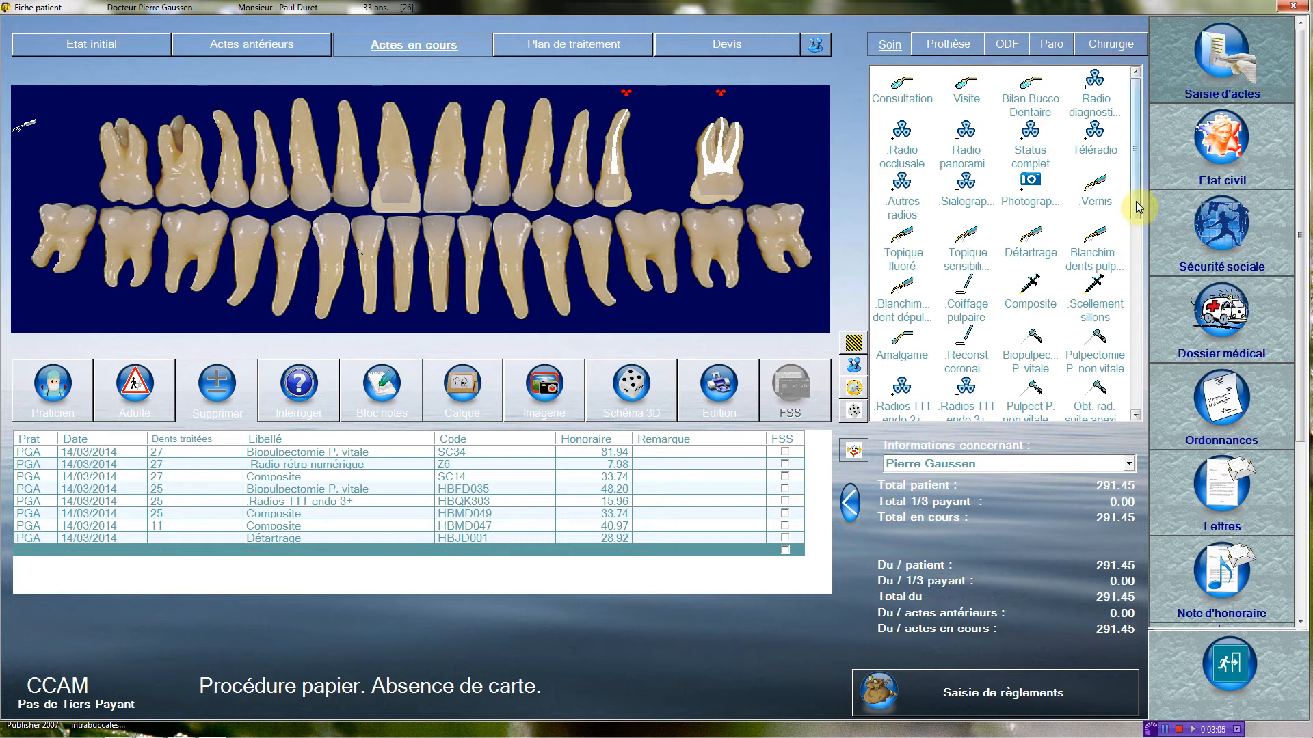
Step: Record Extractions simples on teeth 22 and 24 under code HBGD043
drag(1135, 201, 1138, 281)
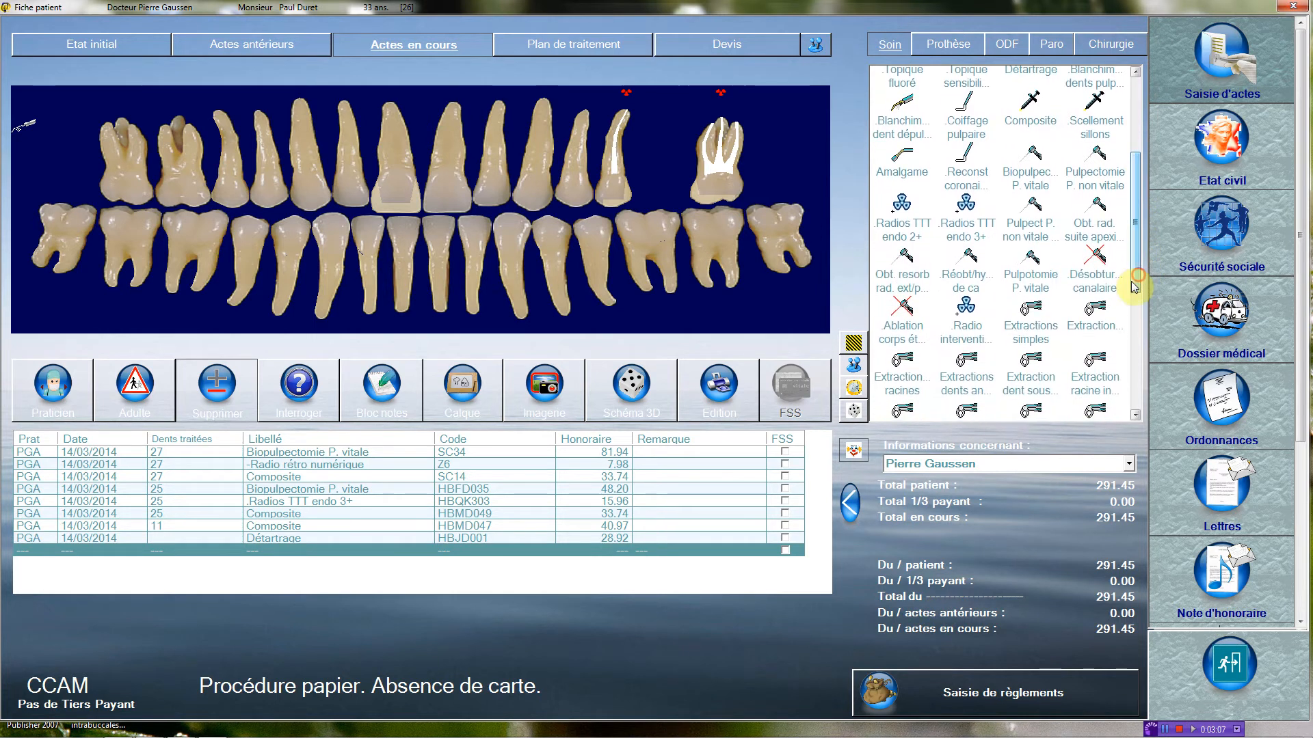
click(1031, 314)
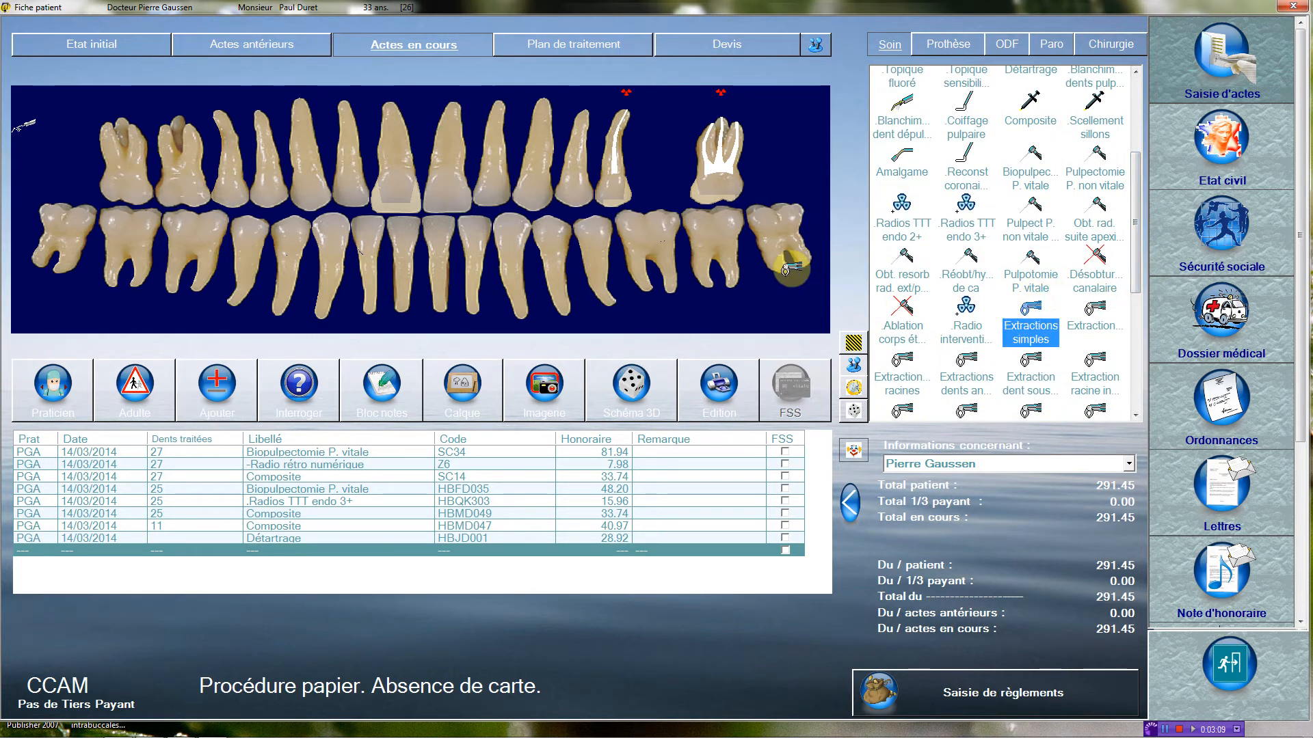
click(583, 164)
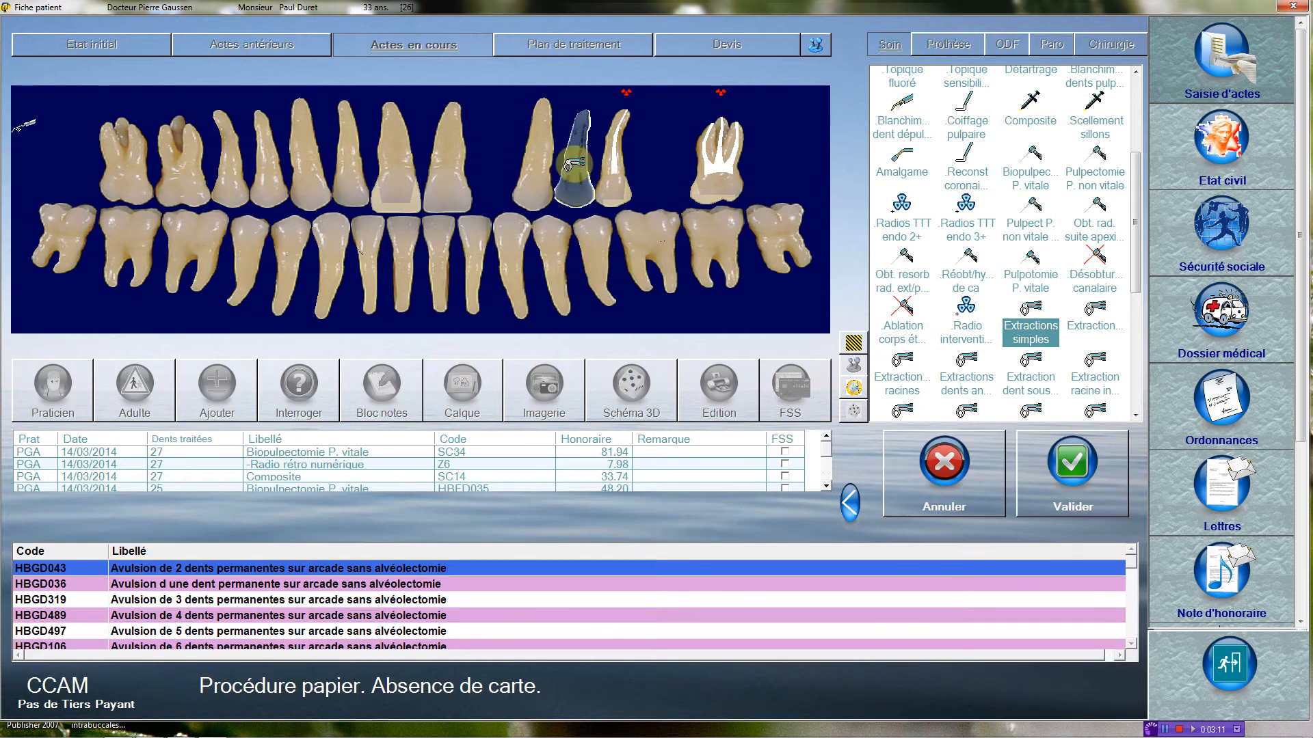
click(588, 165)
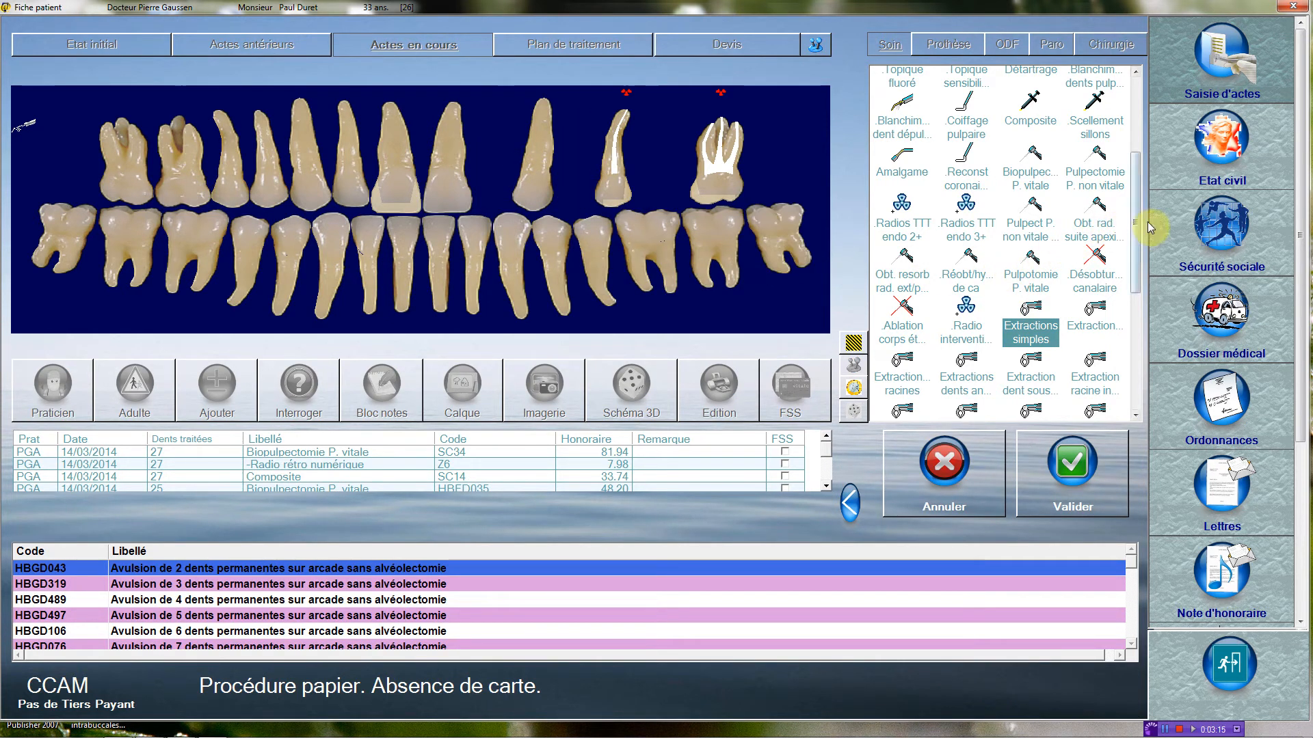
Step: Record a Biopulpectomie P. vitale on each of the upper teeth 11, 21 and 23
drag(1137, 228, 1137, 186)
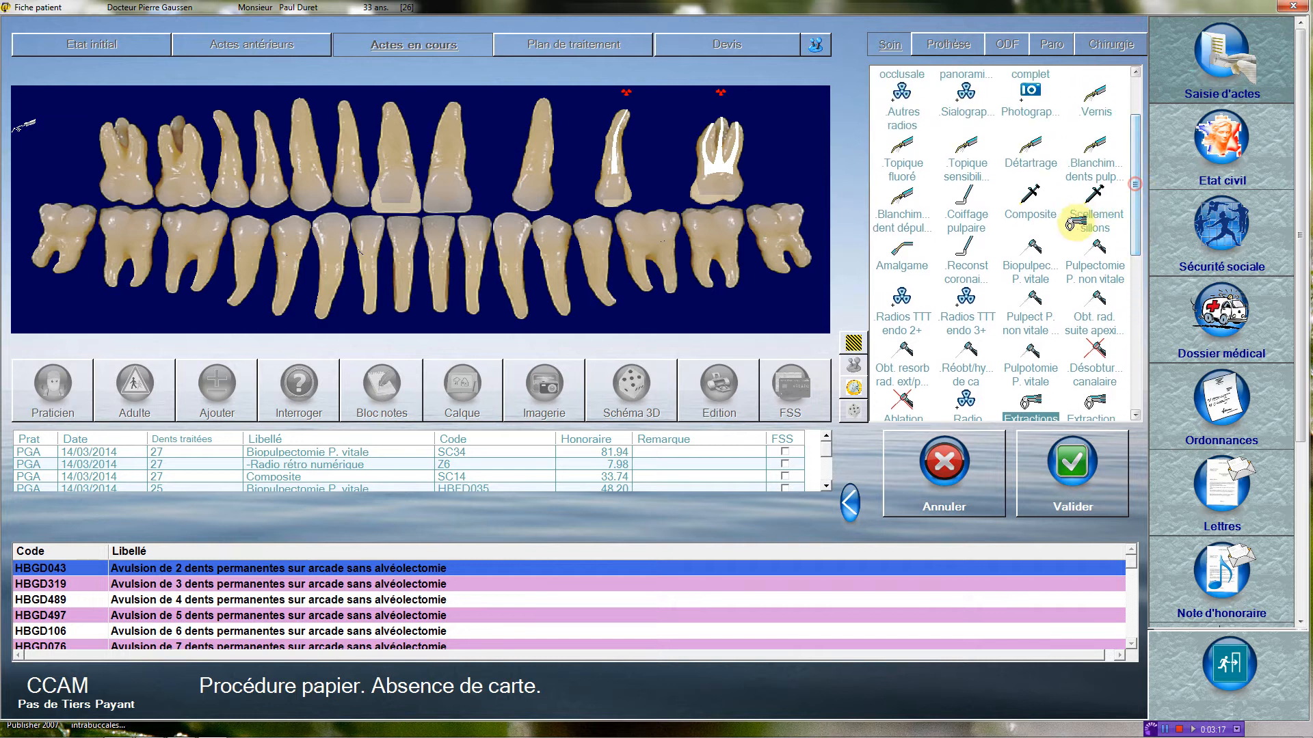
click(1035, 243)
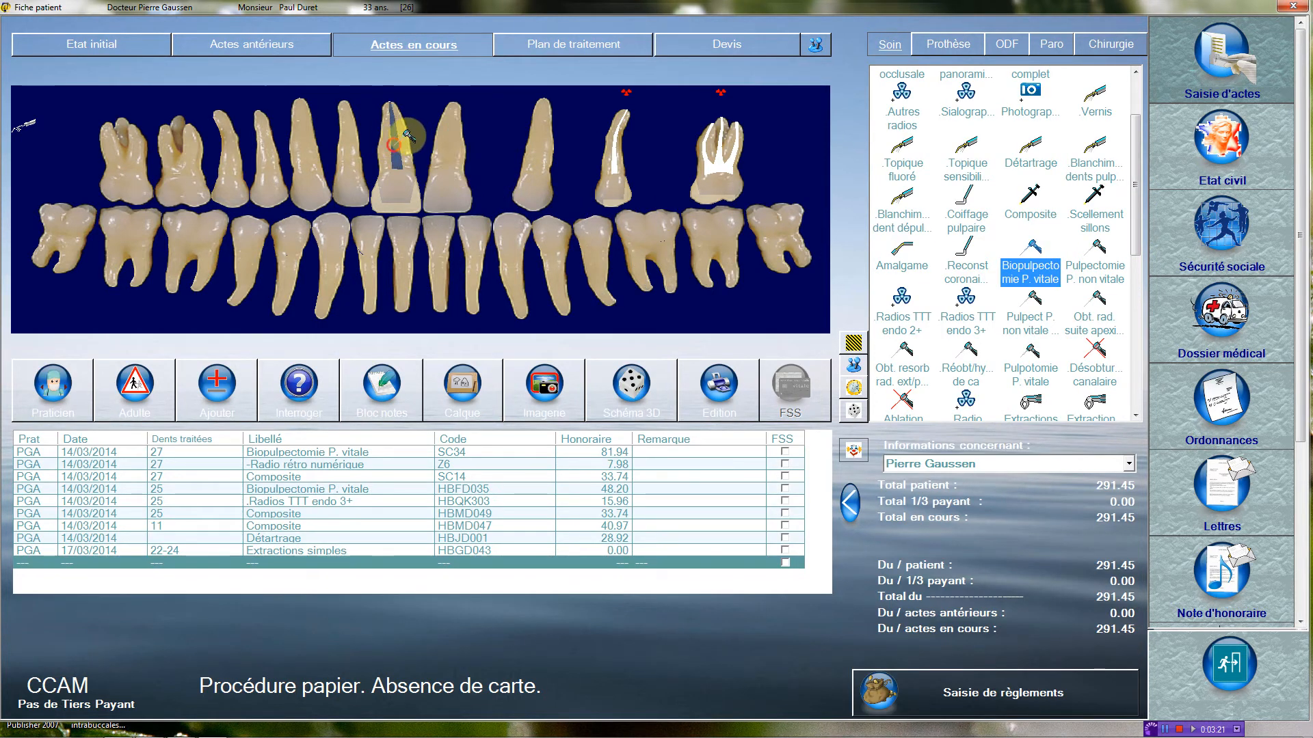
click(431, 147)
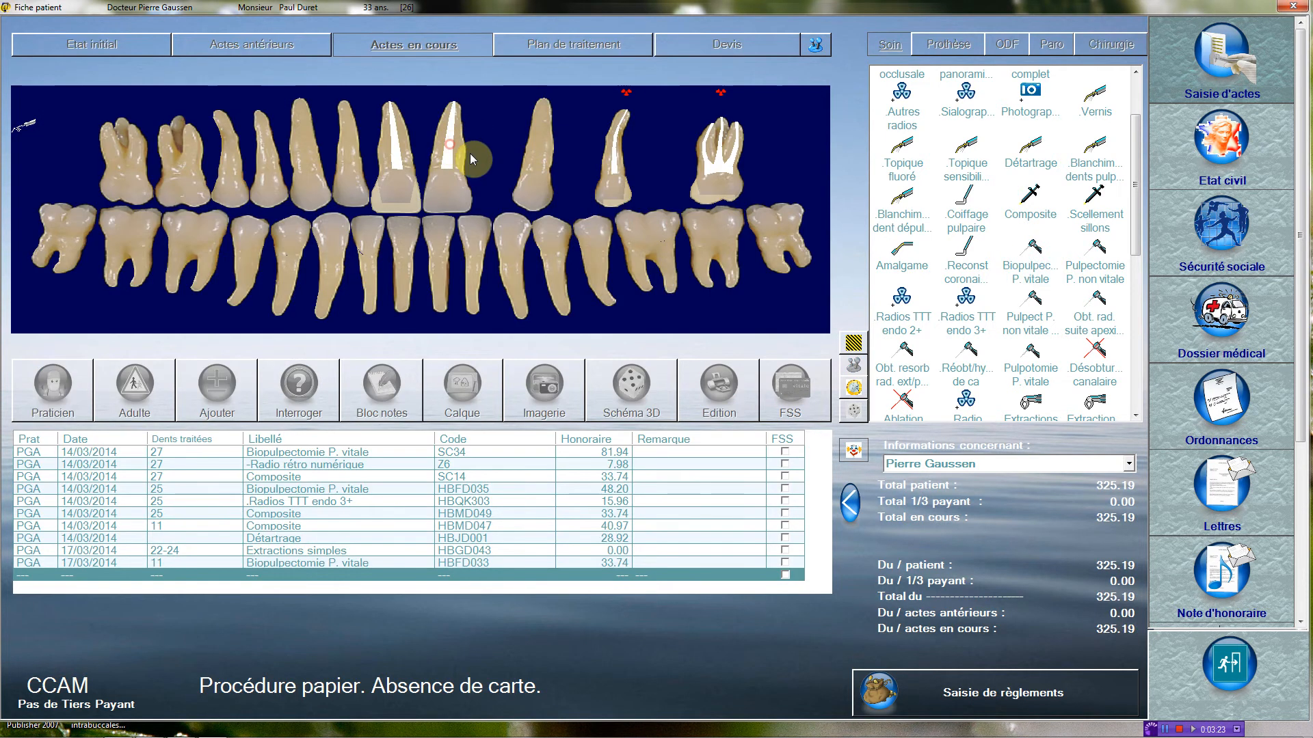
click(564, 142)
click(589, 152)
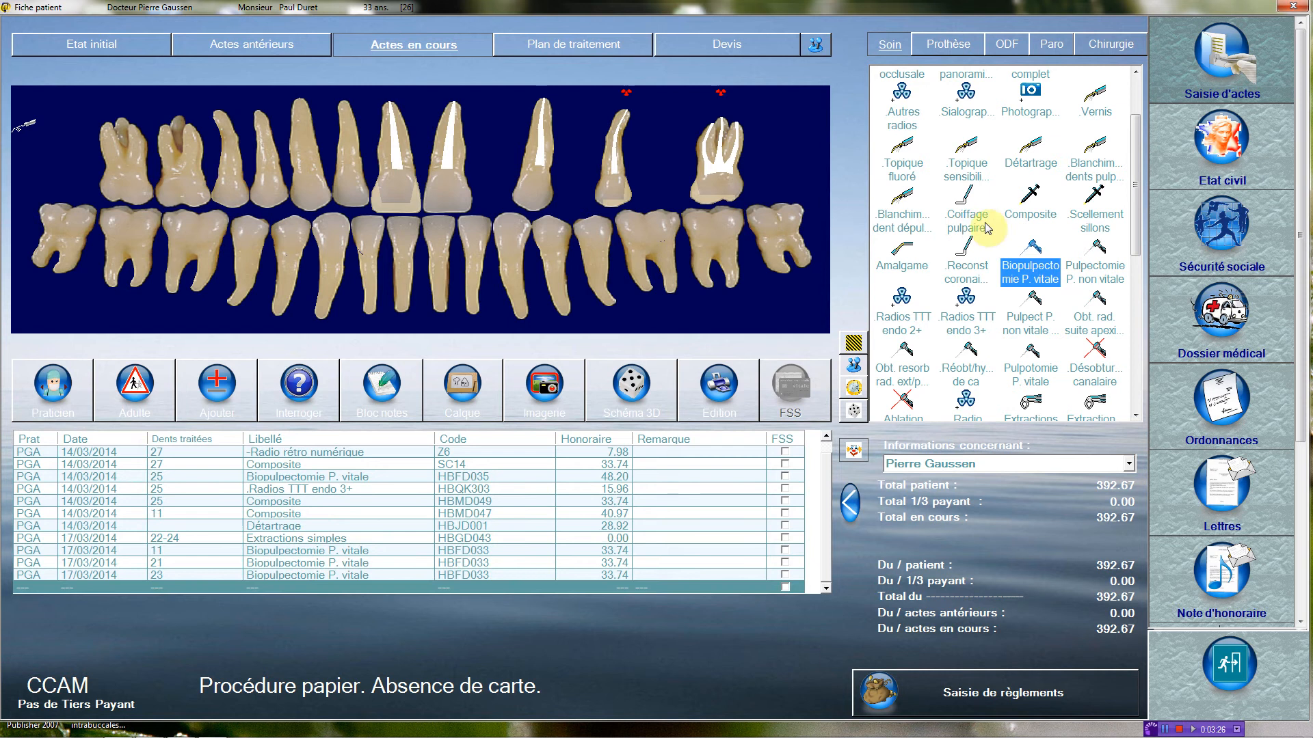
Step: Record a one-angle Composite restoration, code HBMD044, on tooth 21 and on tooth 23
drag(1138, 217, 1138, 201)
click(1030, 229)
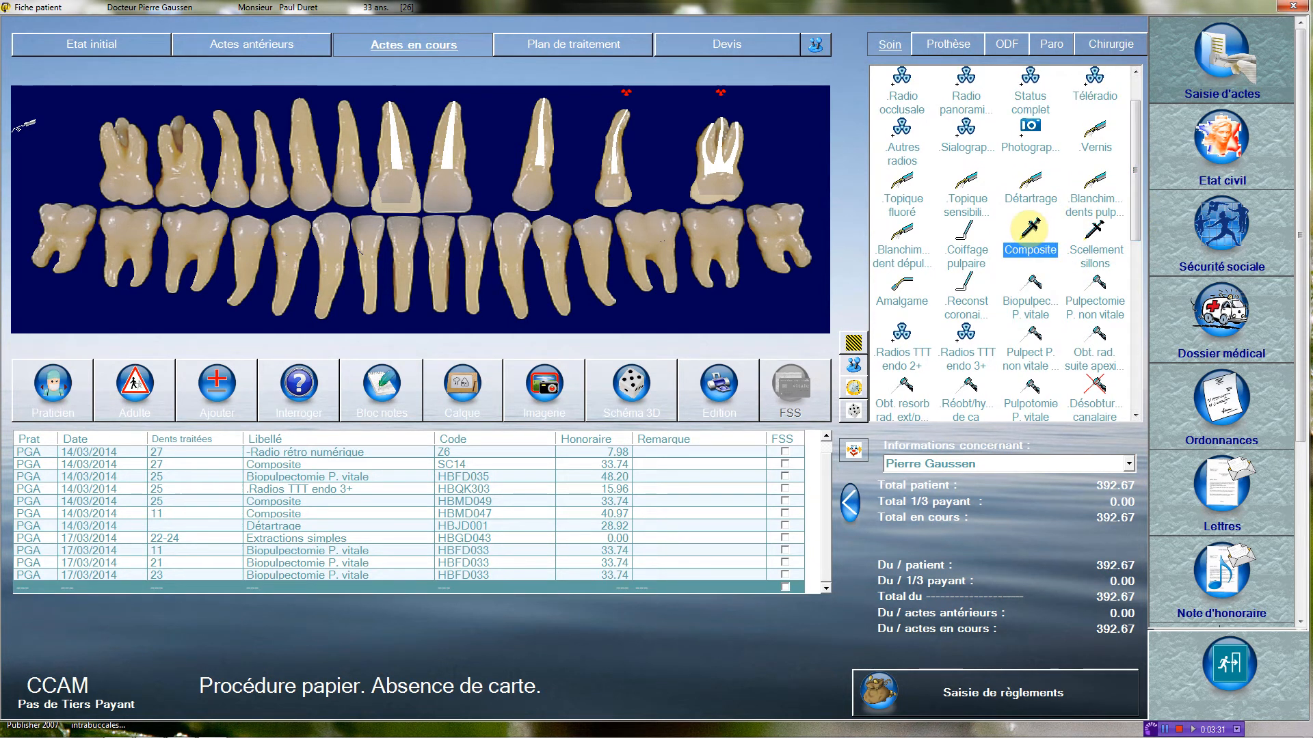
click(453, 205)
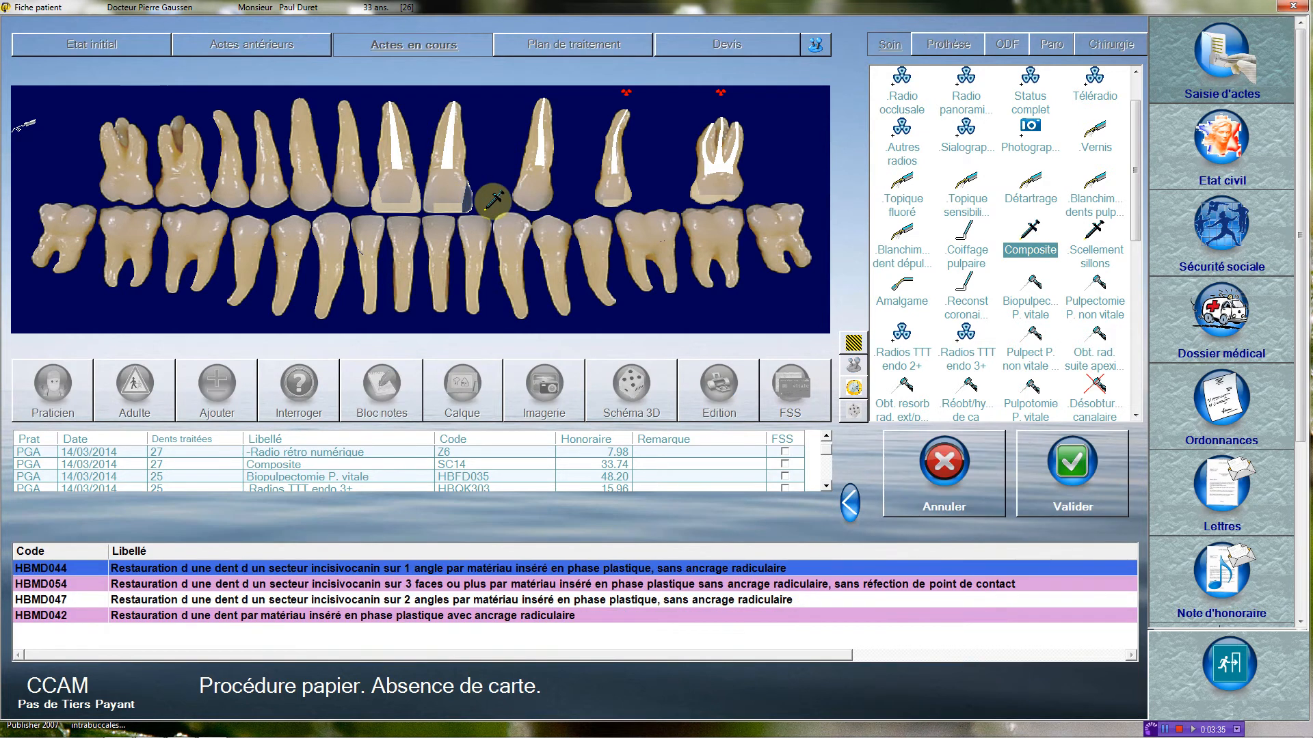
click(1043, 460)
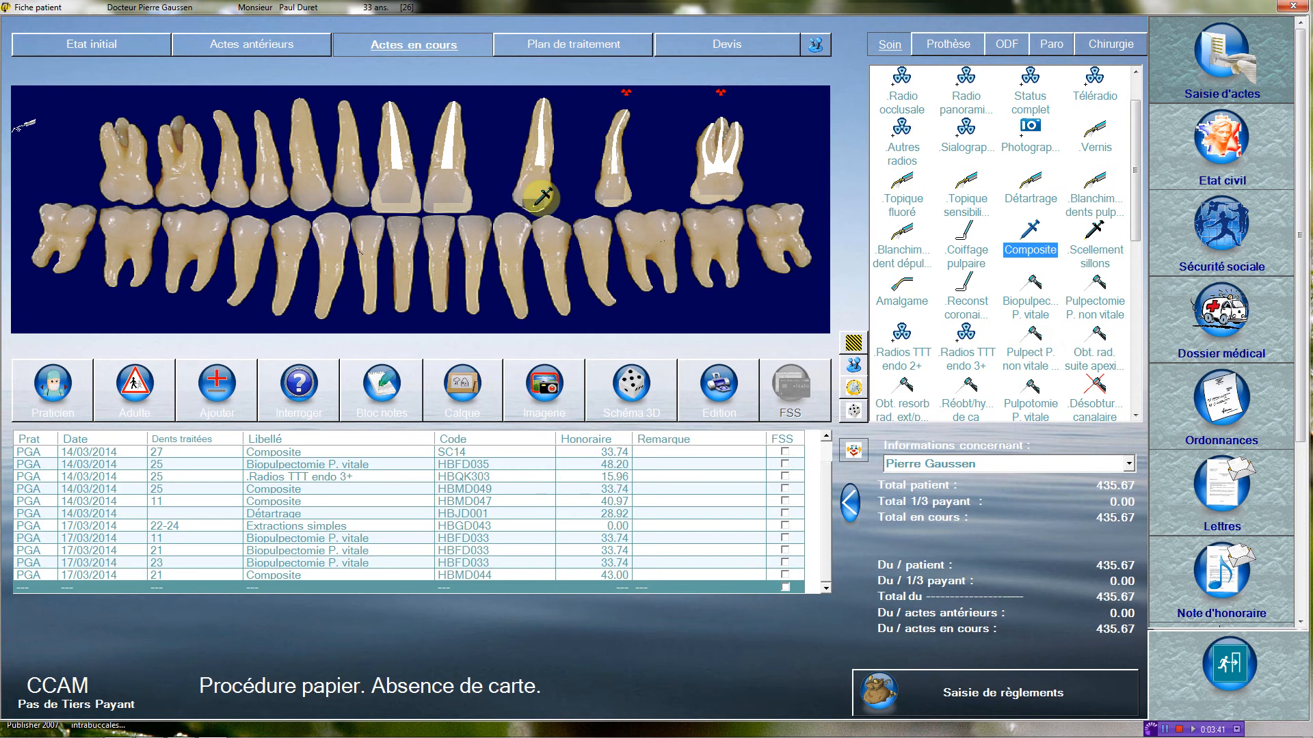
click(527, 193)
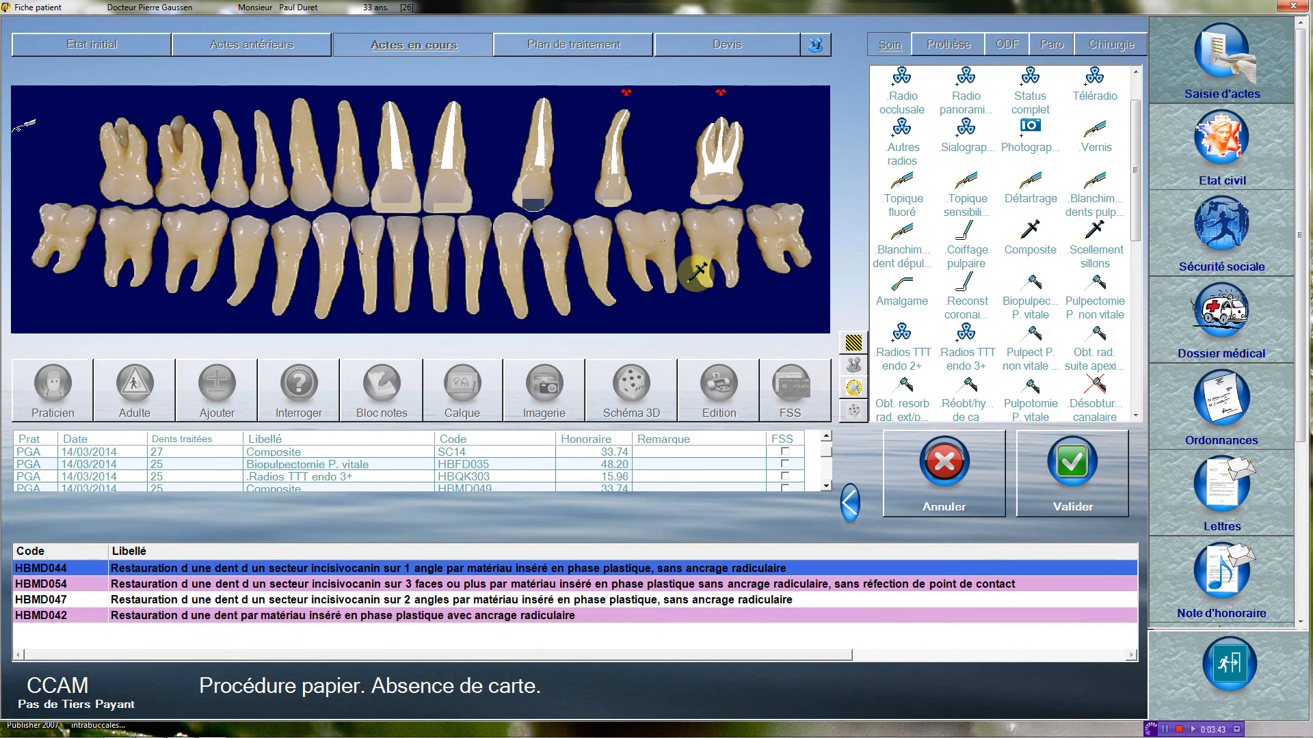
click(1060, 466)
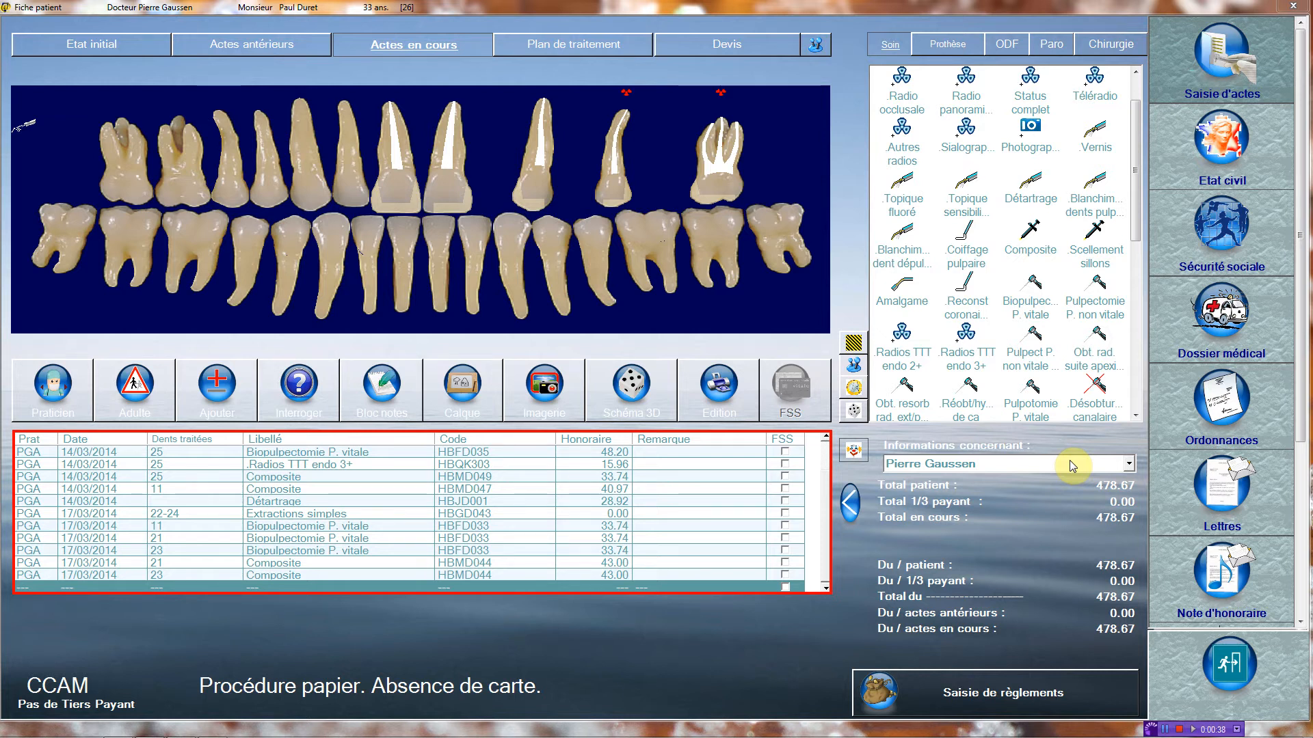
Step: In the Devis, enter an elementary bridge with Pilier métallo-céramique on teeth 21 and 23 and Inter métallo-céramique on tooth 22
click(767, 51)
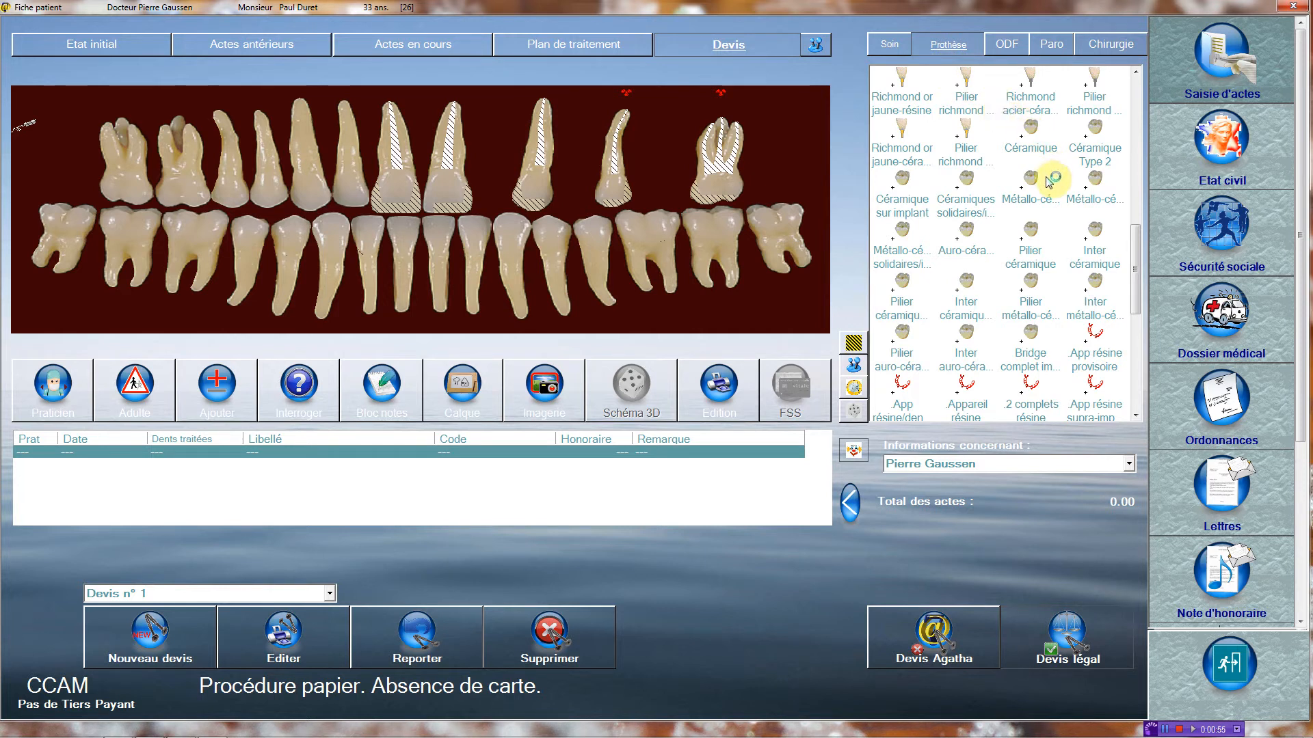
click(1030, 285)
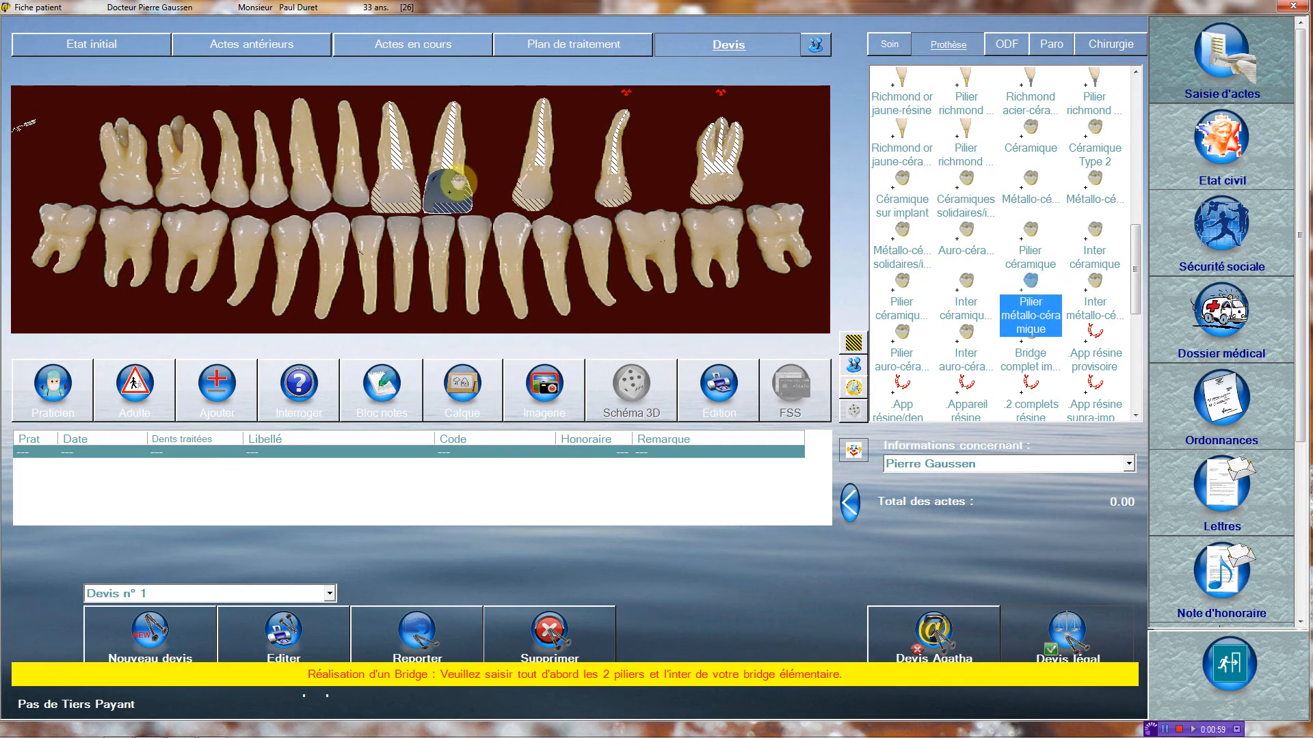
click(448, 185)
click(538, 183)
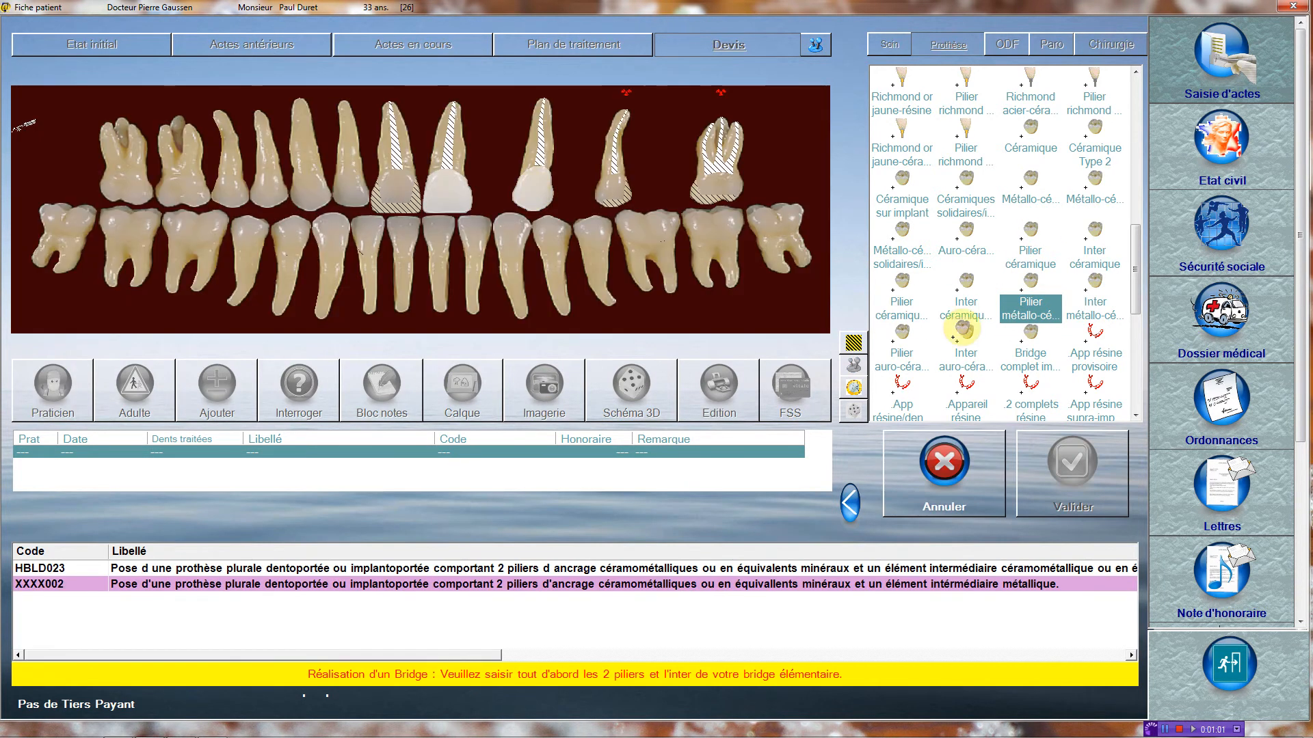
click(1097, 279)
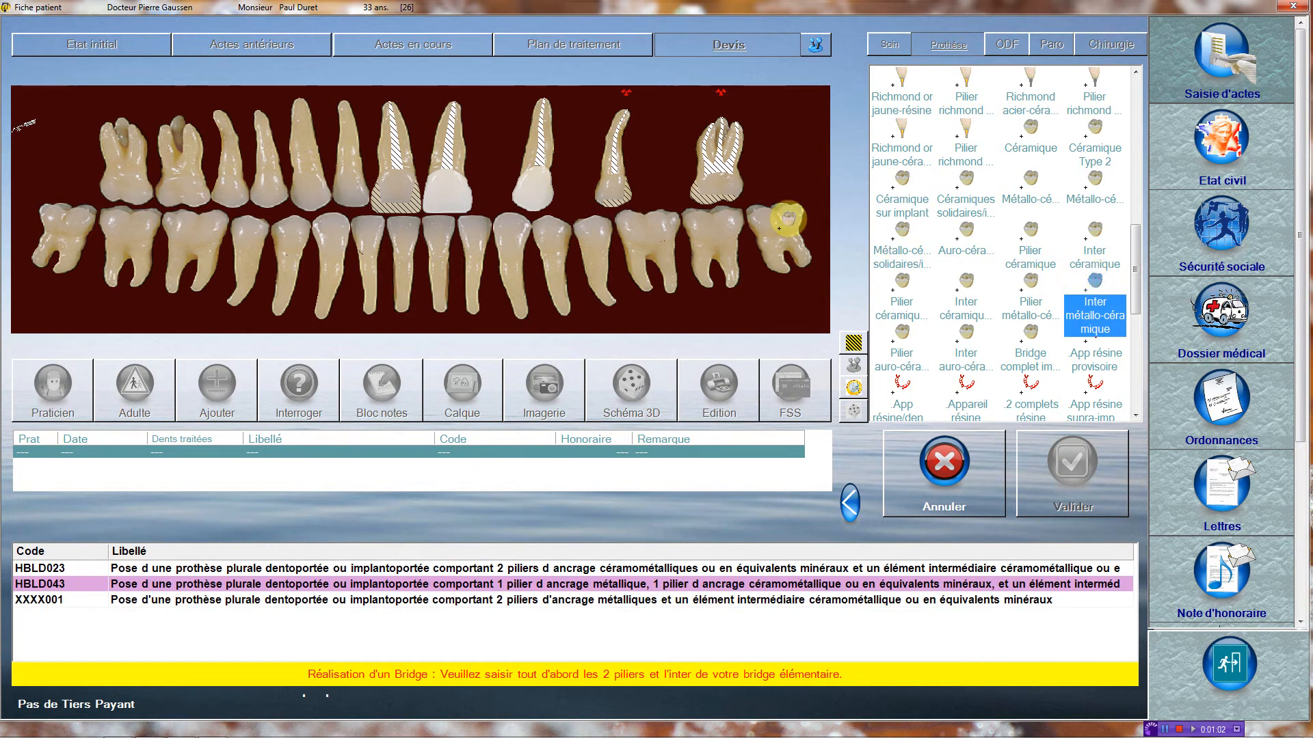
click(493, 197)
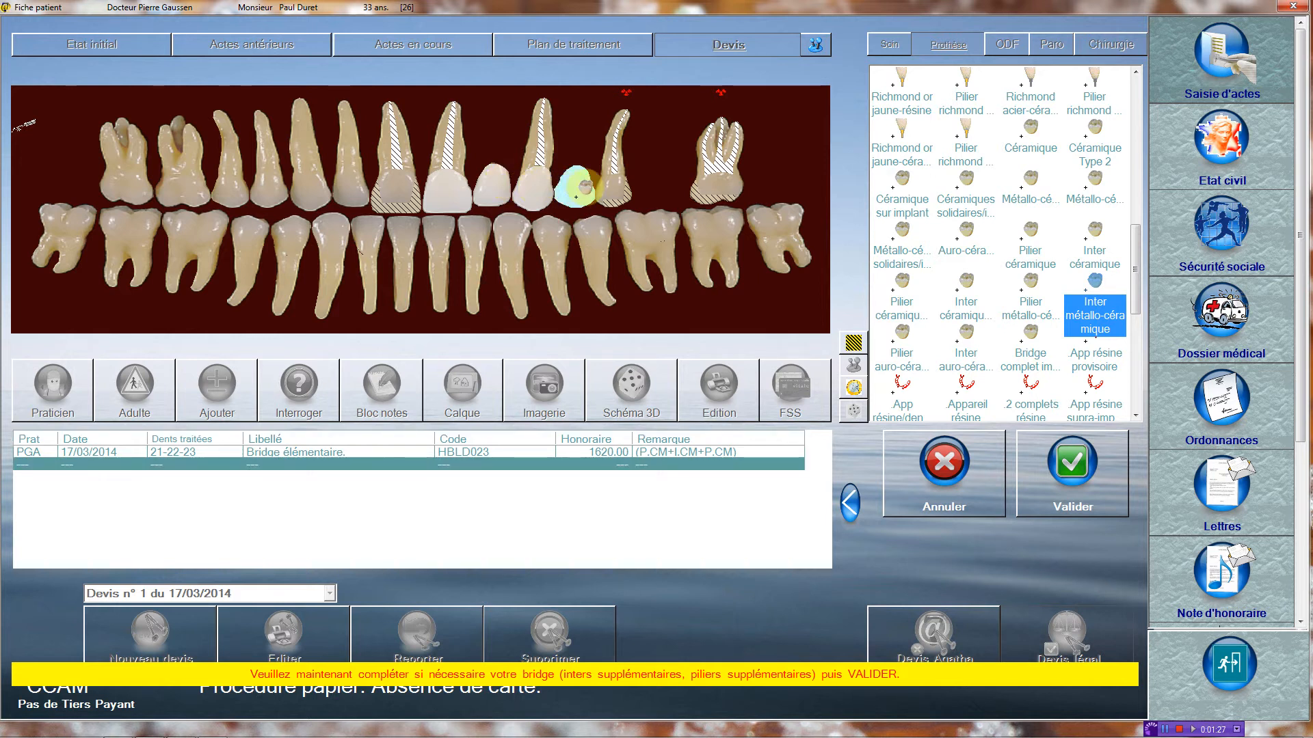
Step: Extend the bridge with Inter métallo-céramique on 24 and 26 and Pilier métallo-céramique on 25 and 27, and validate the proposed fees
click(577, 197)
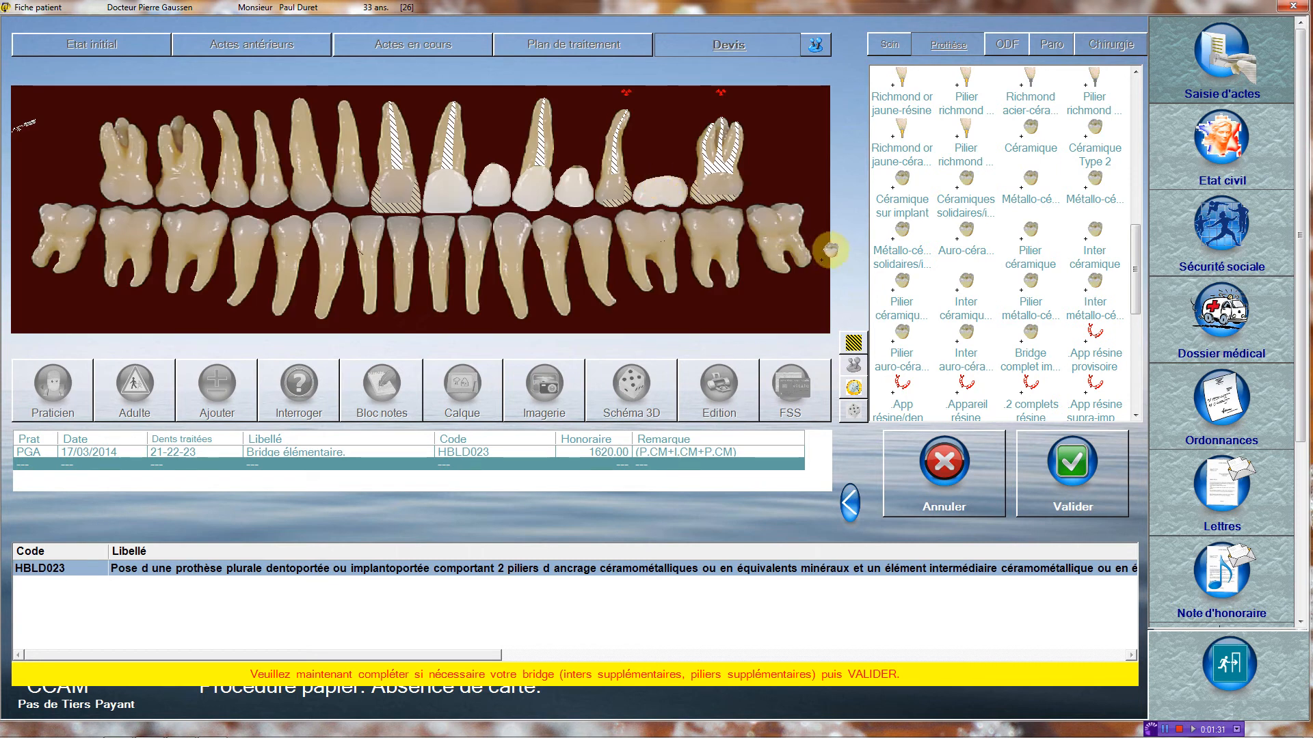
click(1030, 286)
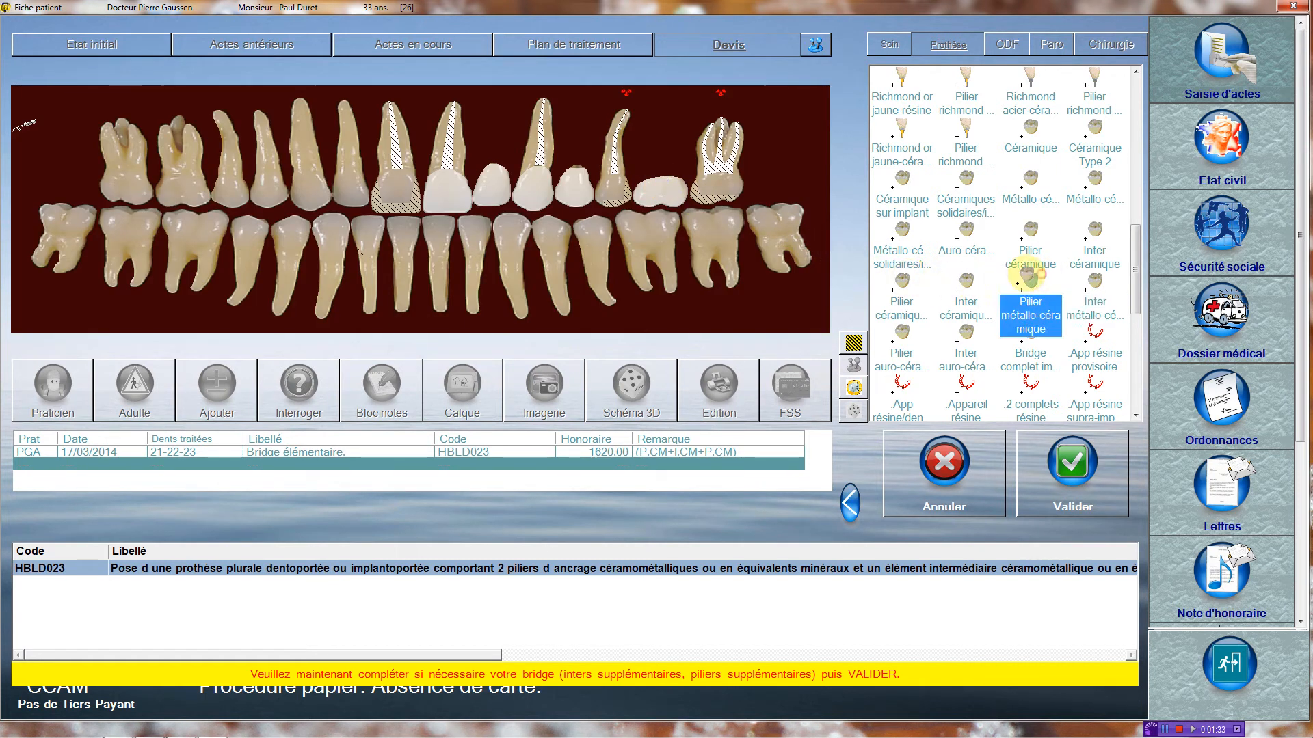
click(615, 181)
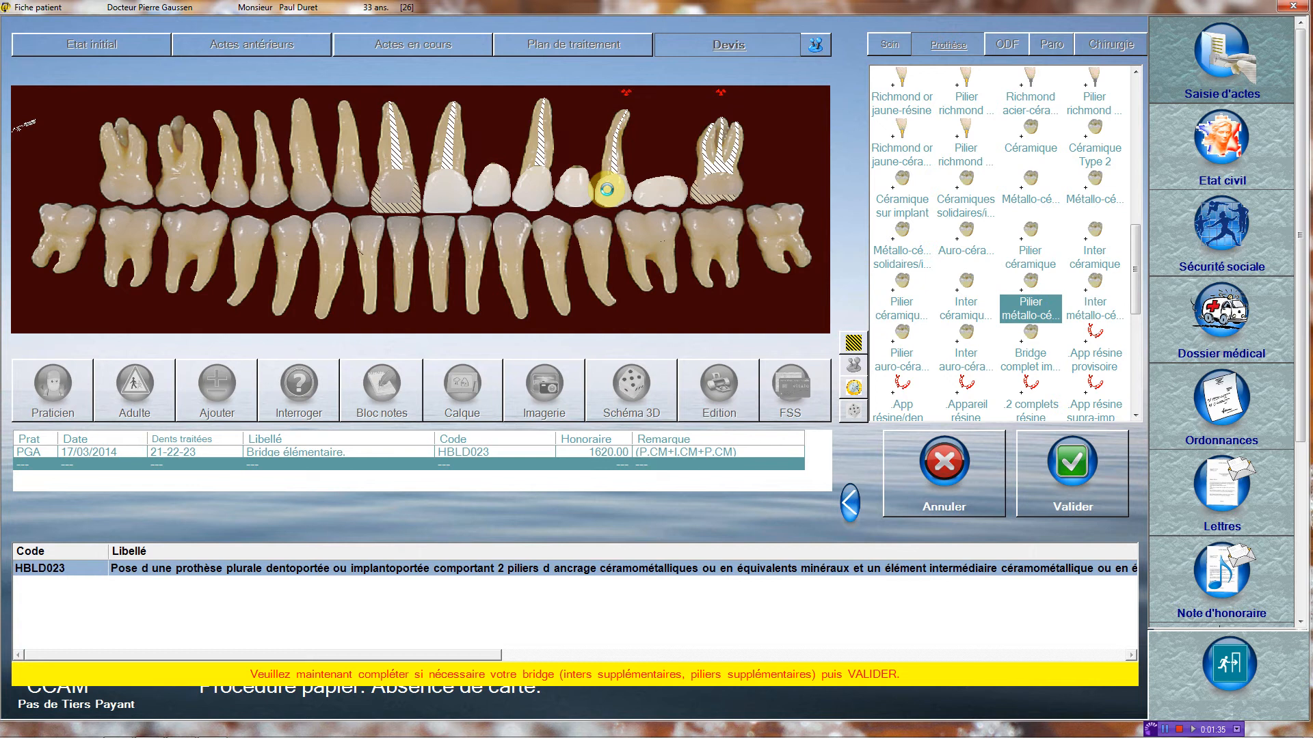
click(721, 197)
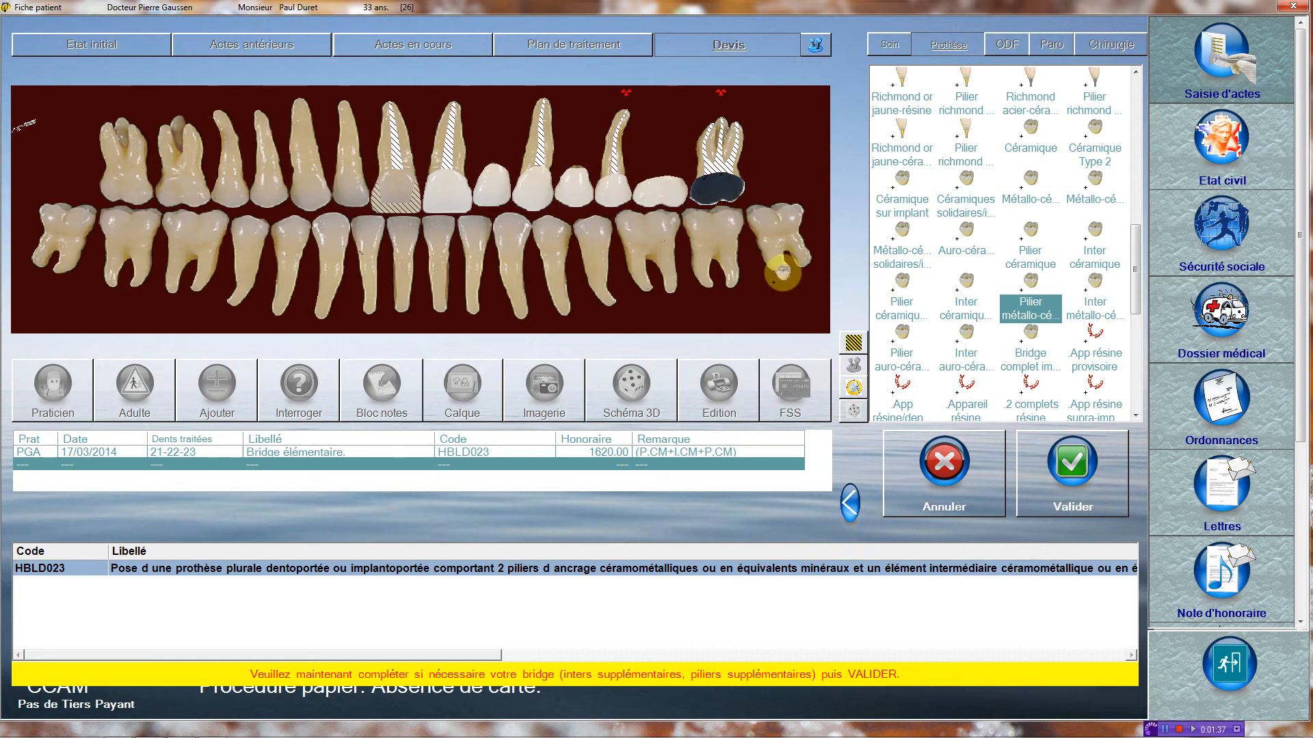
click(1058, 473)
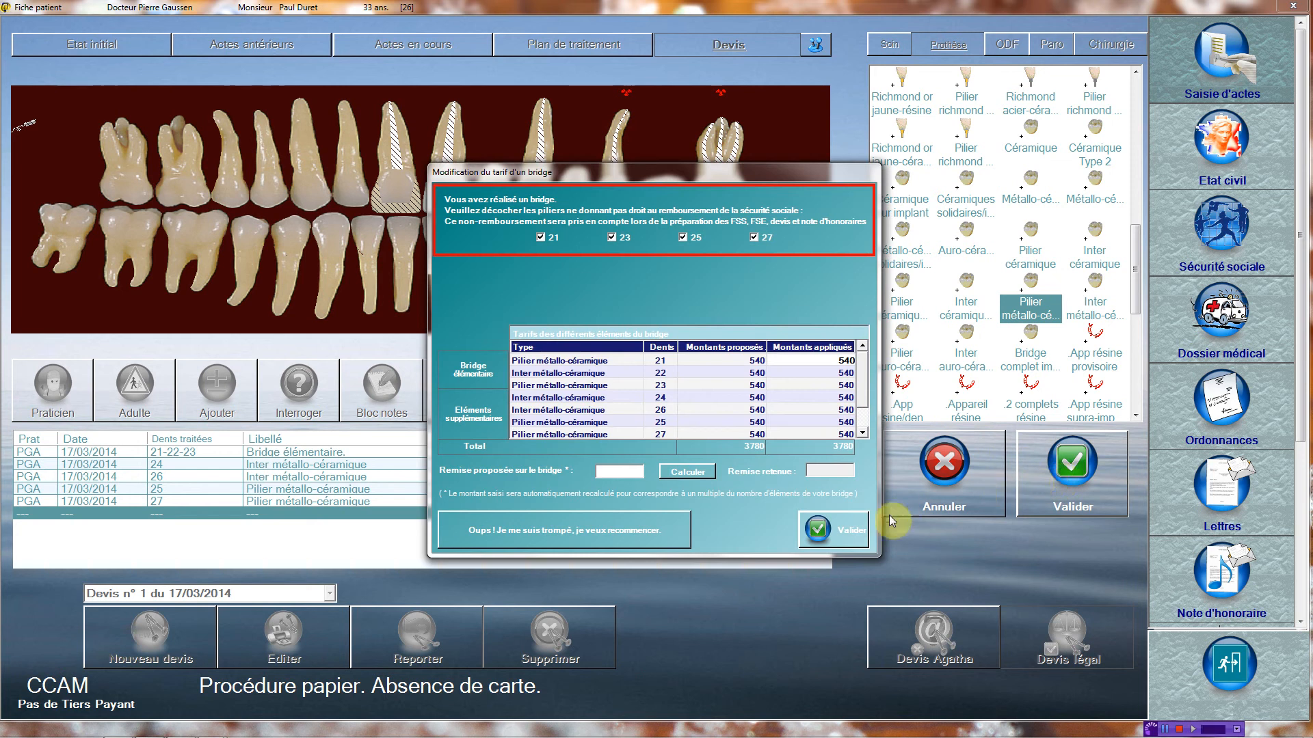
click(841, 537)
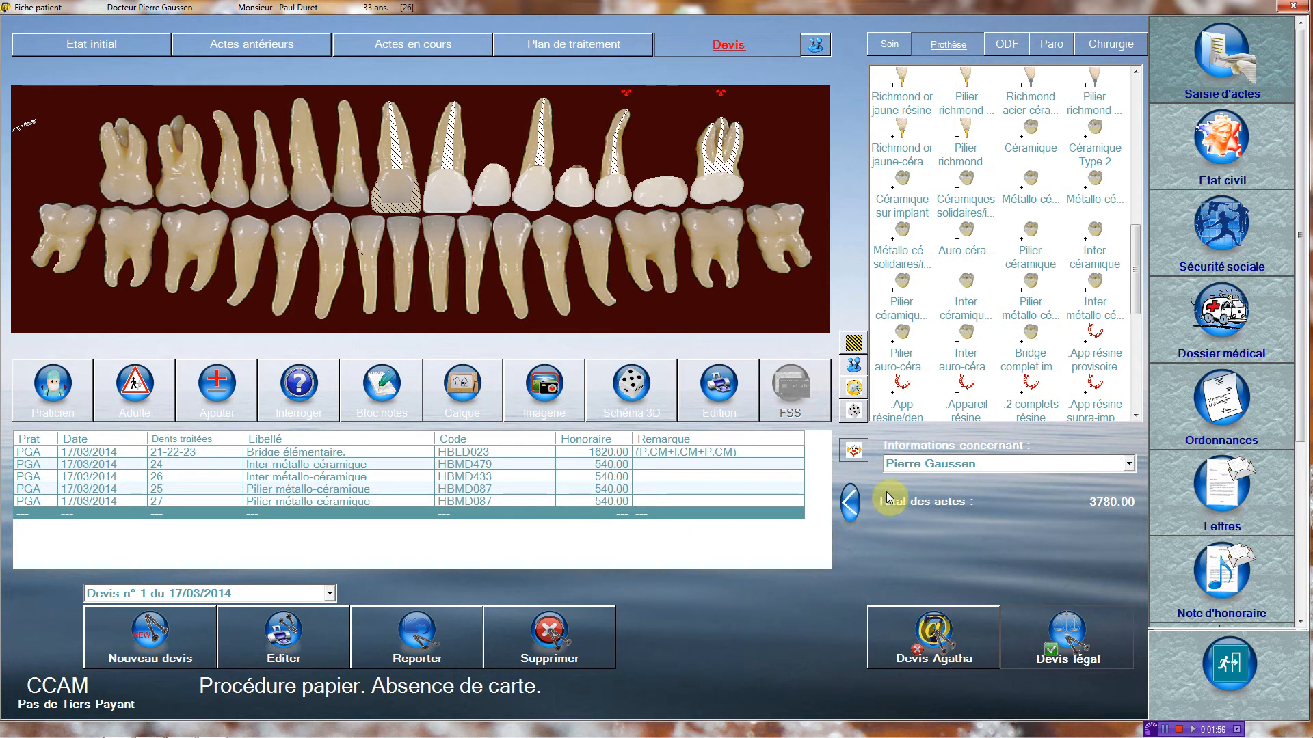
Step: Add a Métallo-céramique crown on tooth 11 to the quote
click(1031, 184)
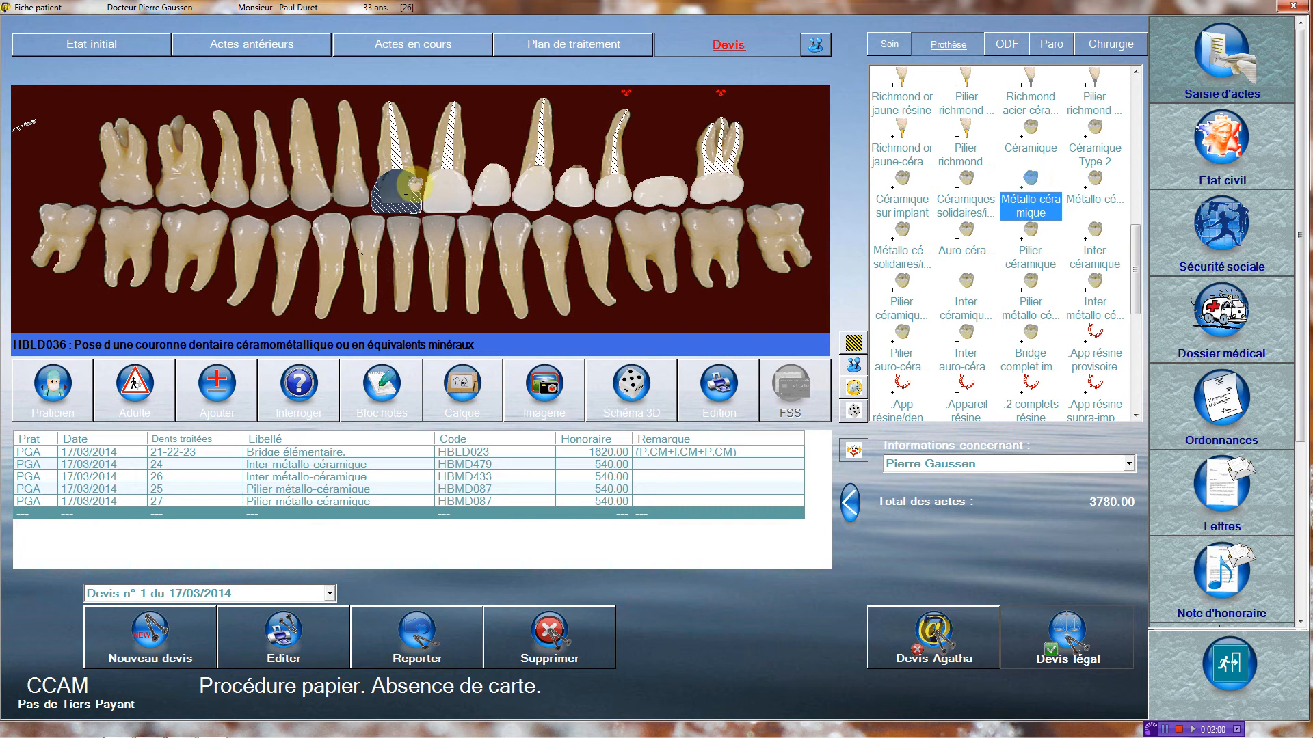
click(394, 192)
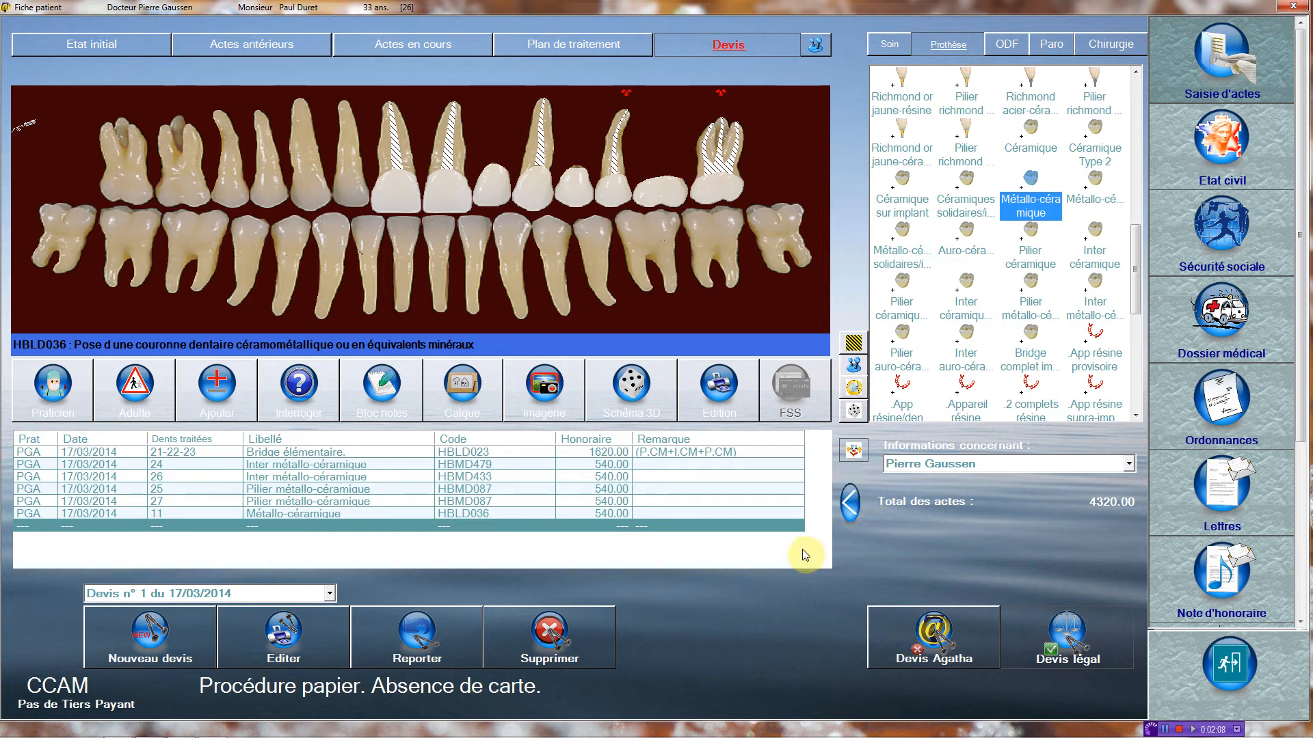
Step: Open the legal version of Devis n° 1 with a 0.00 discount, examine its acts, cost breakdown and totals, and close it
click(335, 639)
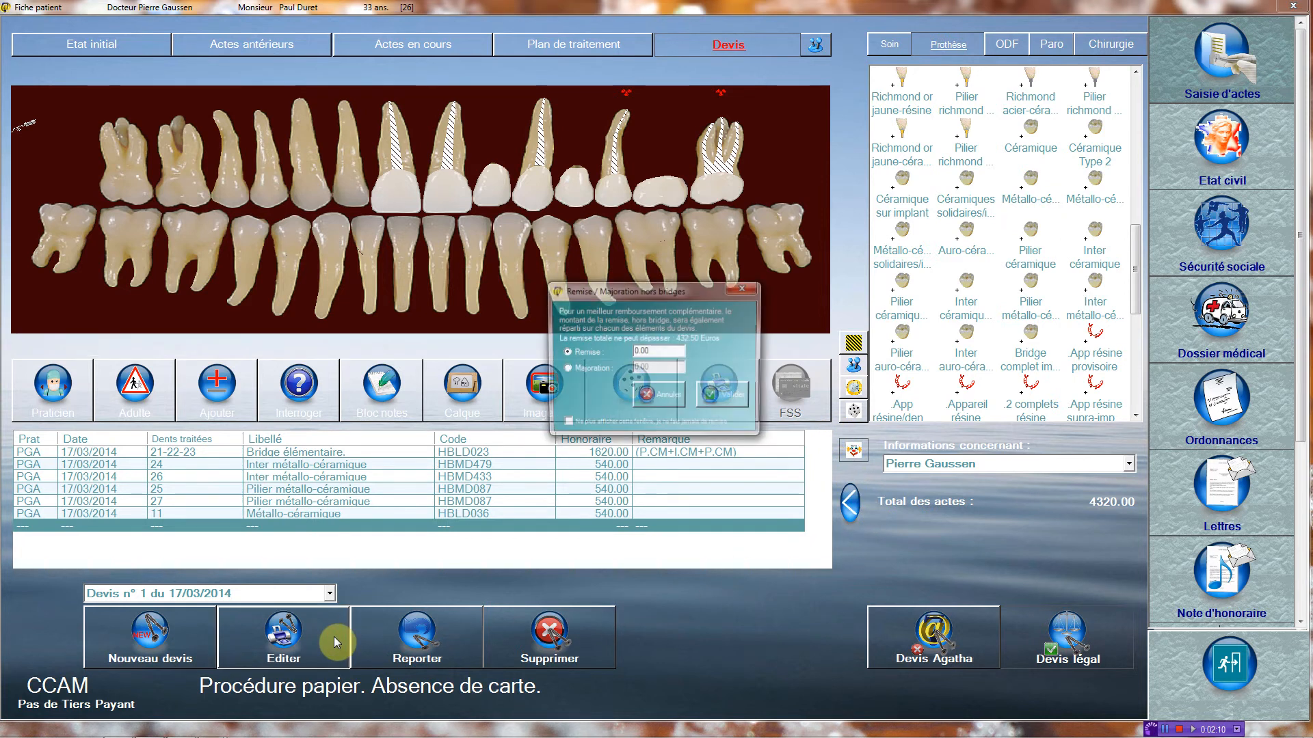
click(714, 396)
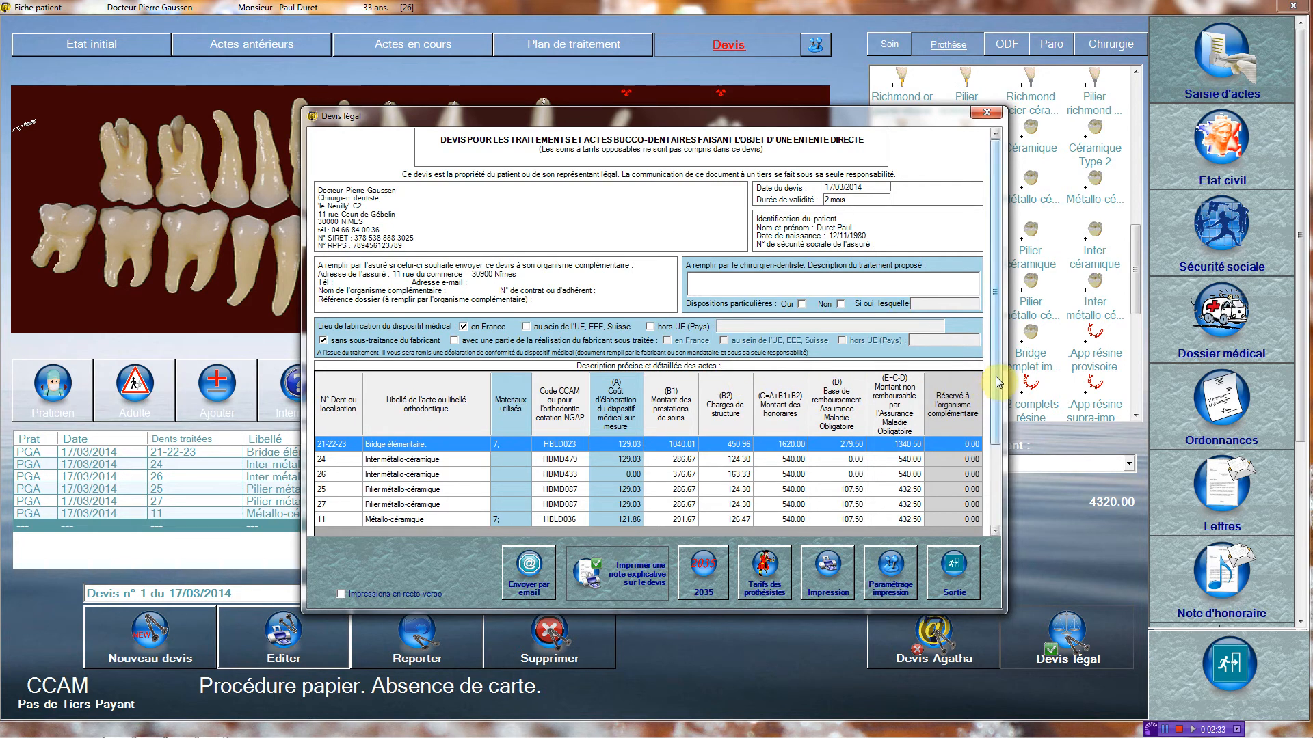
scroll(1001, 400, down, 1)
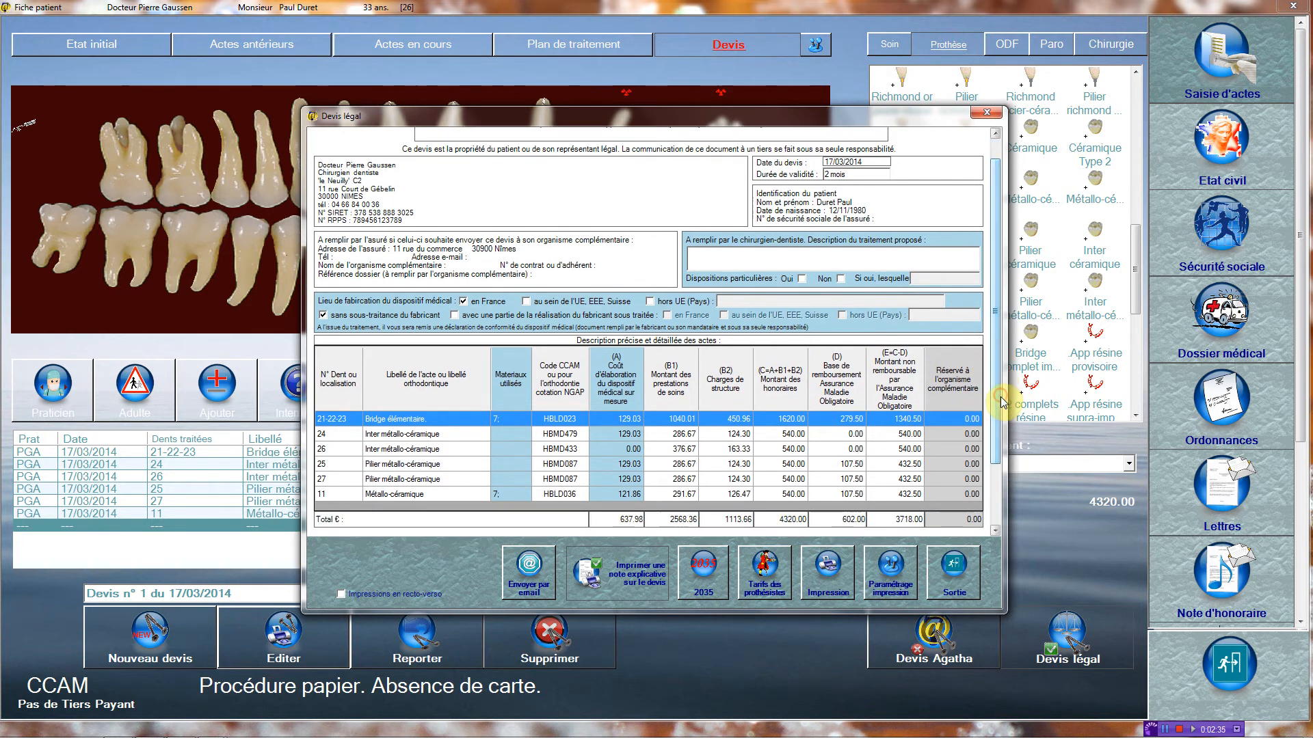
click(995, 531)
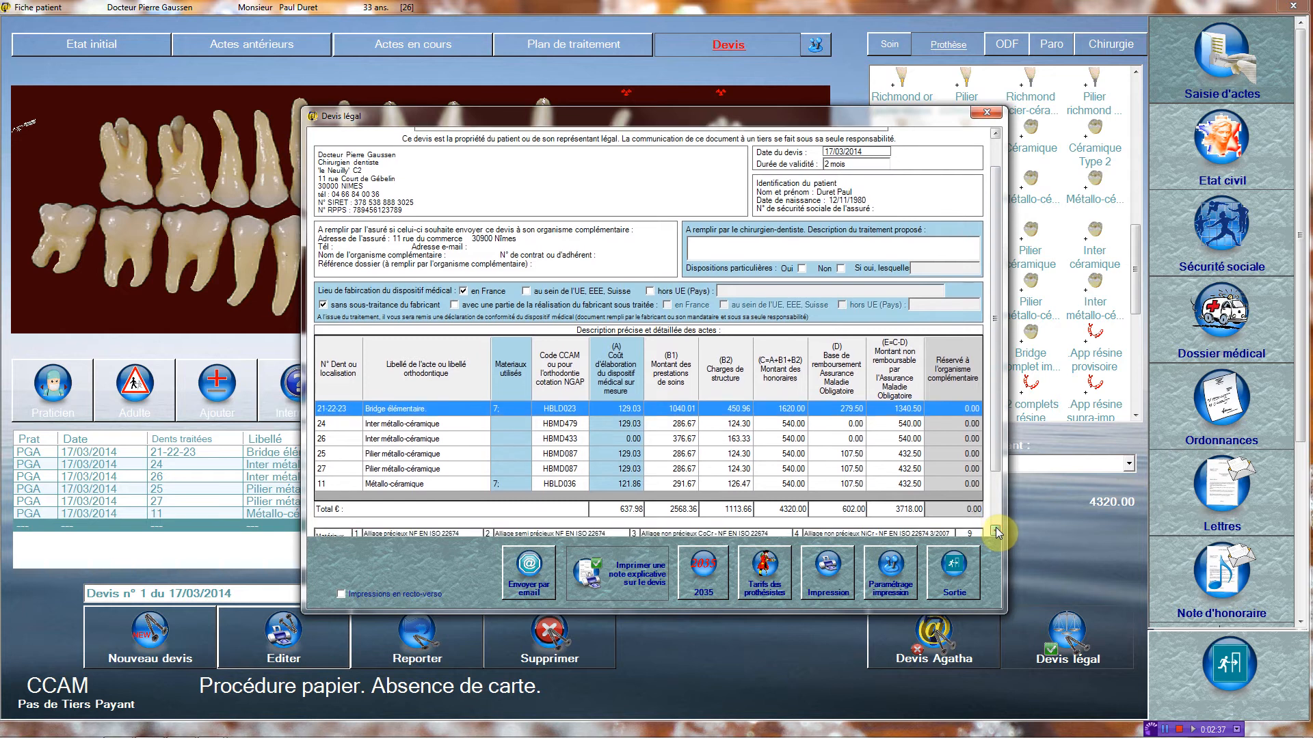
click(995, 531)
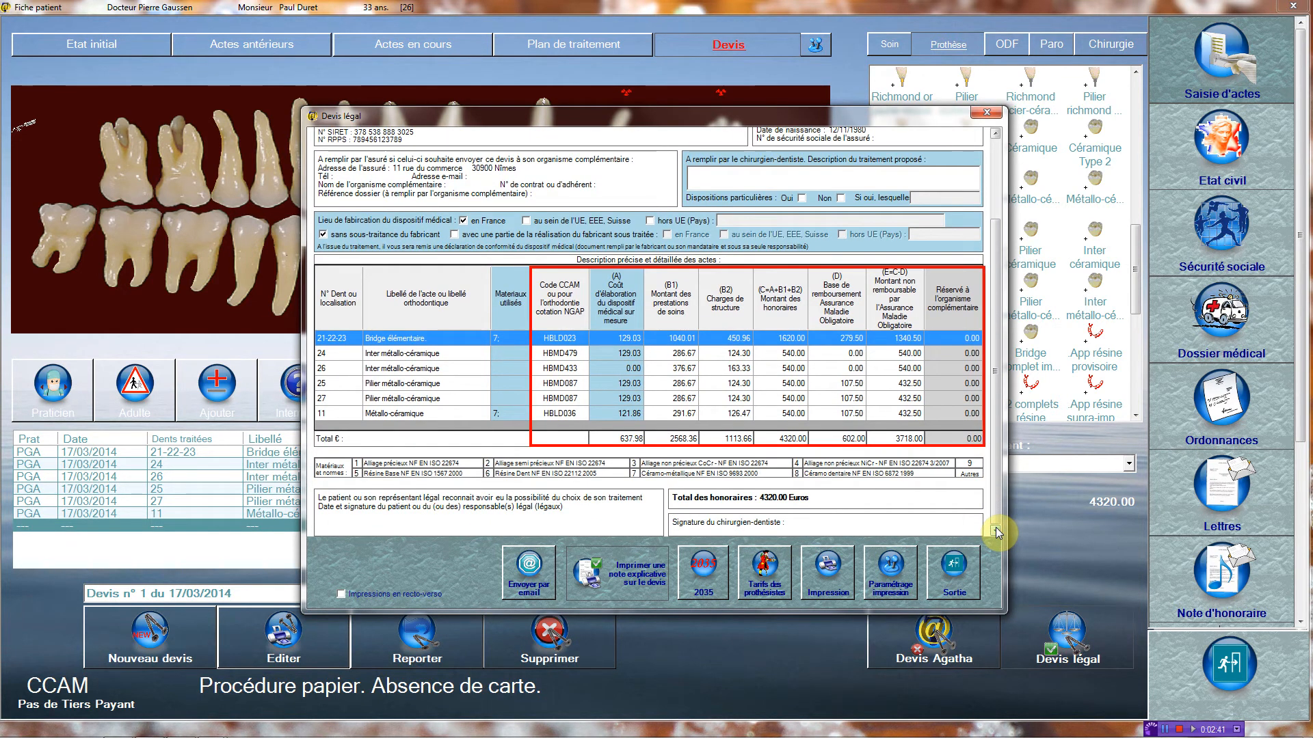
click(948, 585)
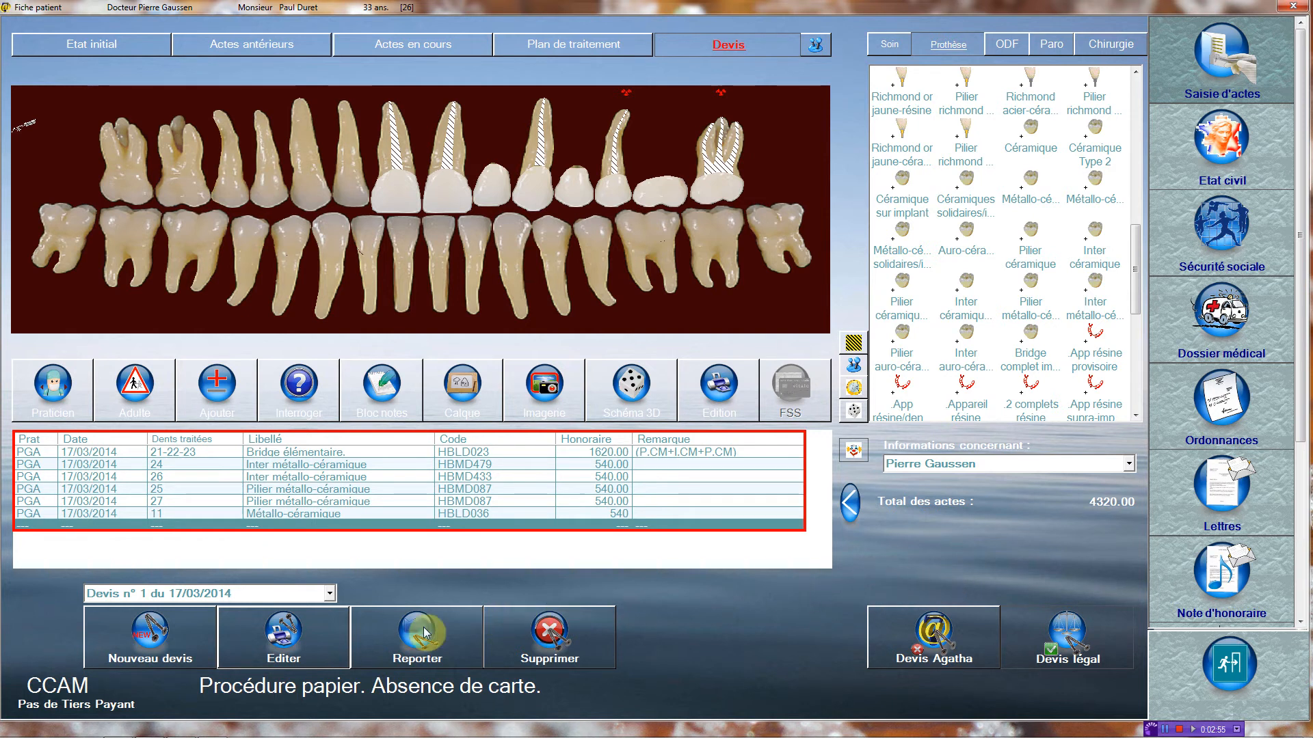
Step: Create a second quote and add a Métallo-céramique crown on tooth 11
click(164, 632)
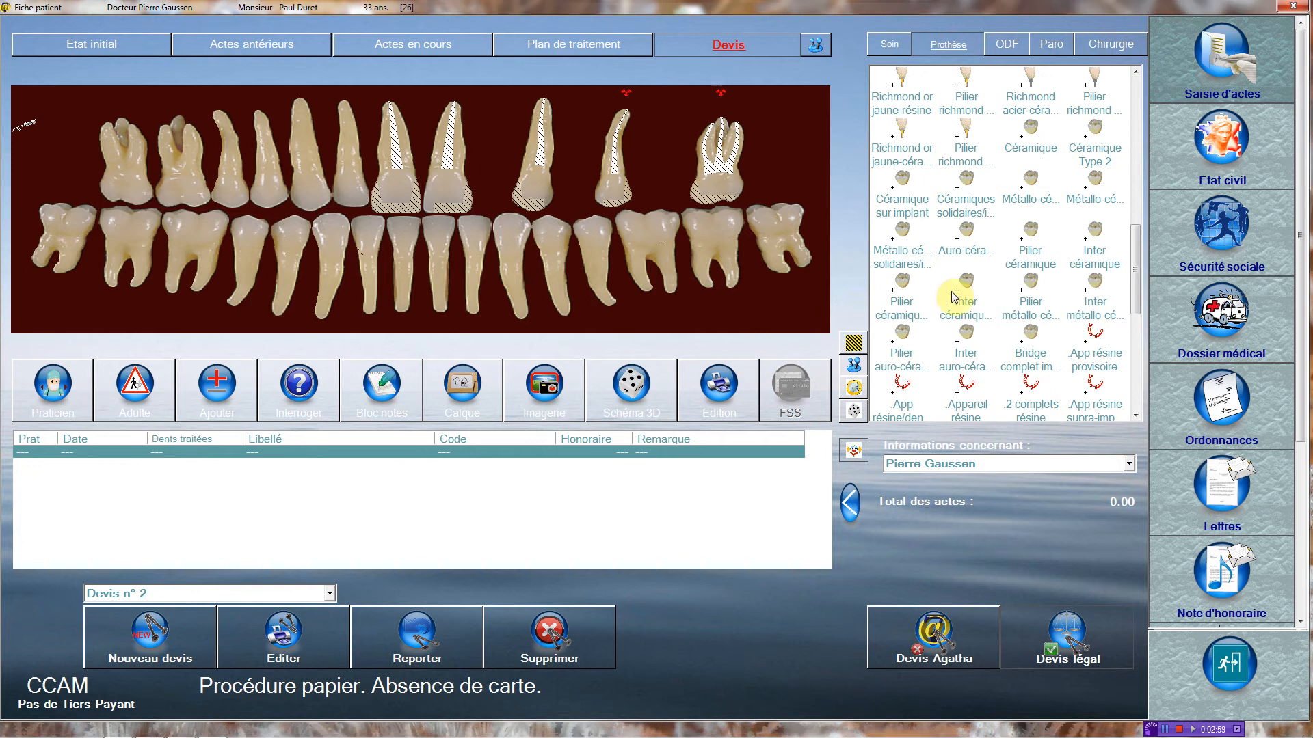
drag(1137, 277, 1135, 295)
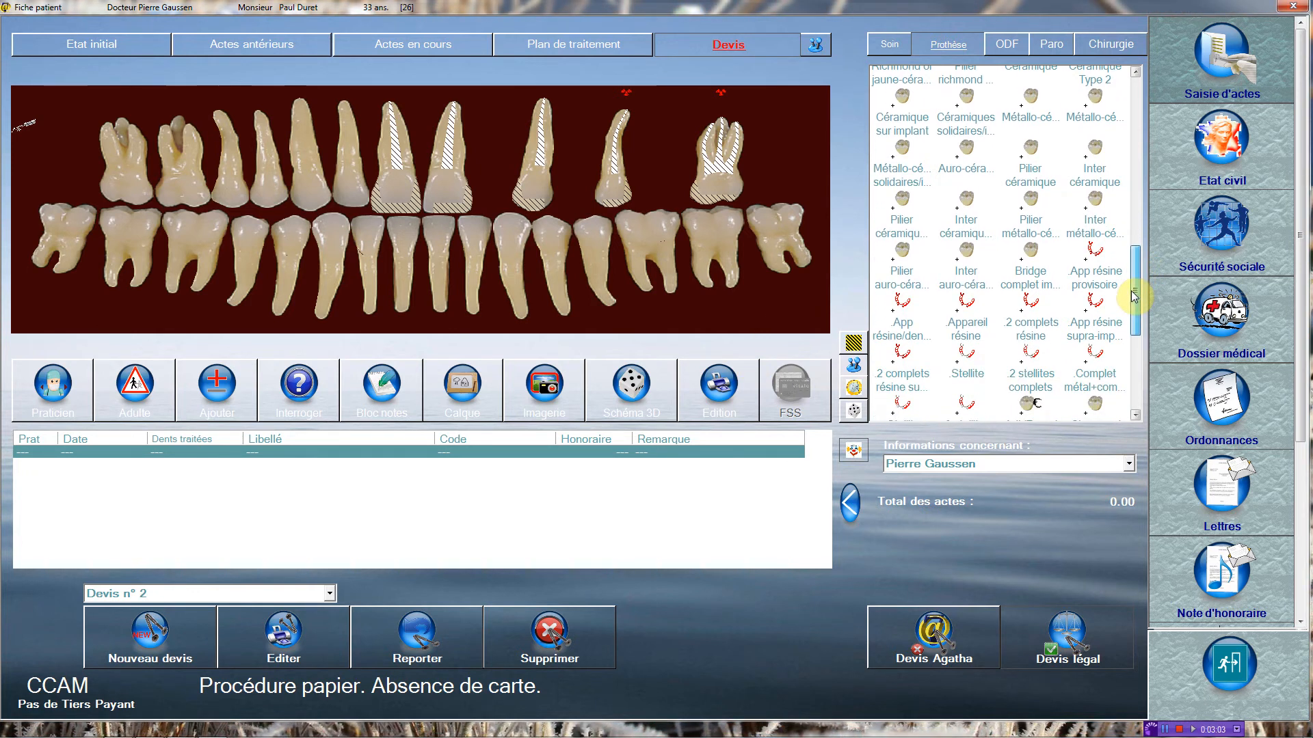
drag(1034, 95, 383, 199)
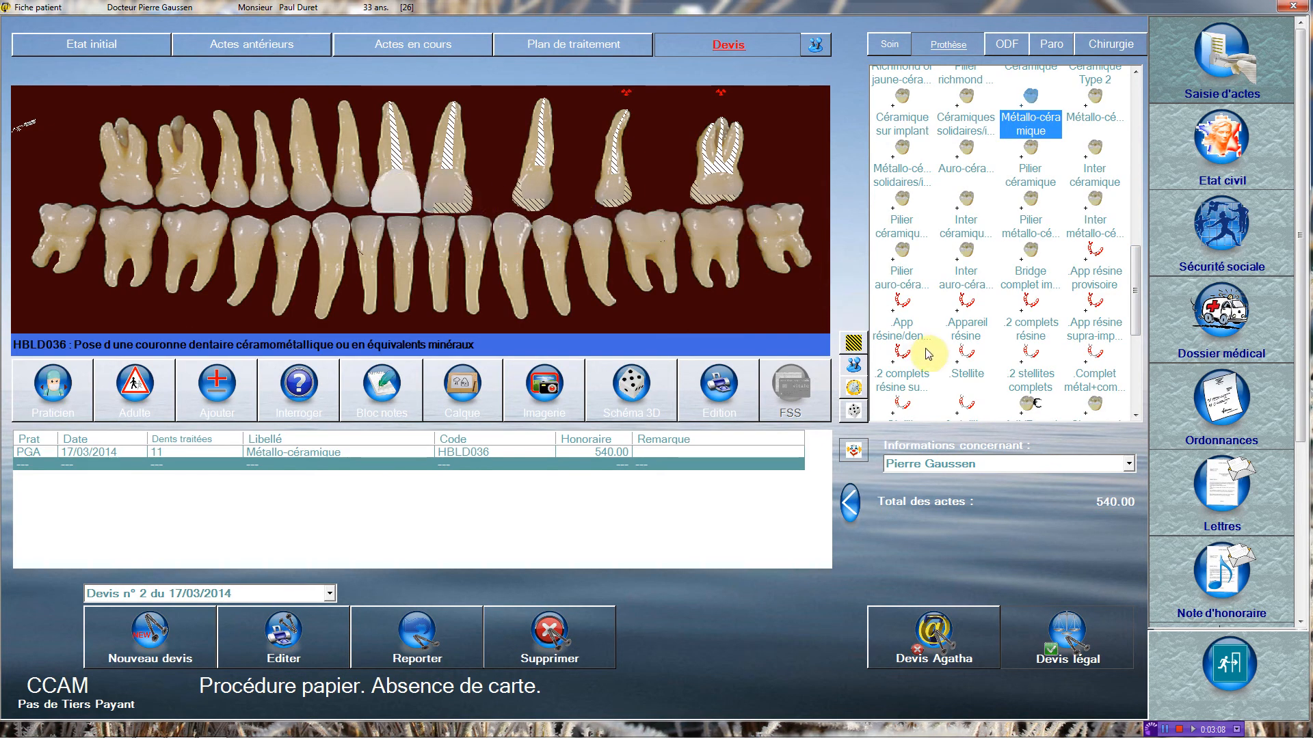
Step: Add a Stellite replacing teeth 22, 24 and 26 to the quote, validated with code HBLD131 for 1 to 3 teeth
drag(965, 354, 493, 176)
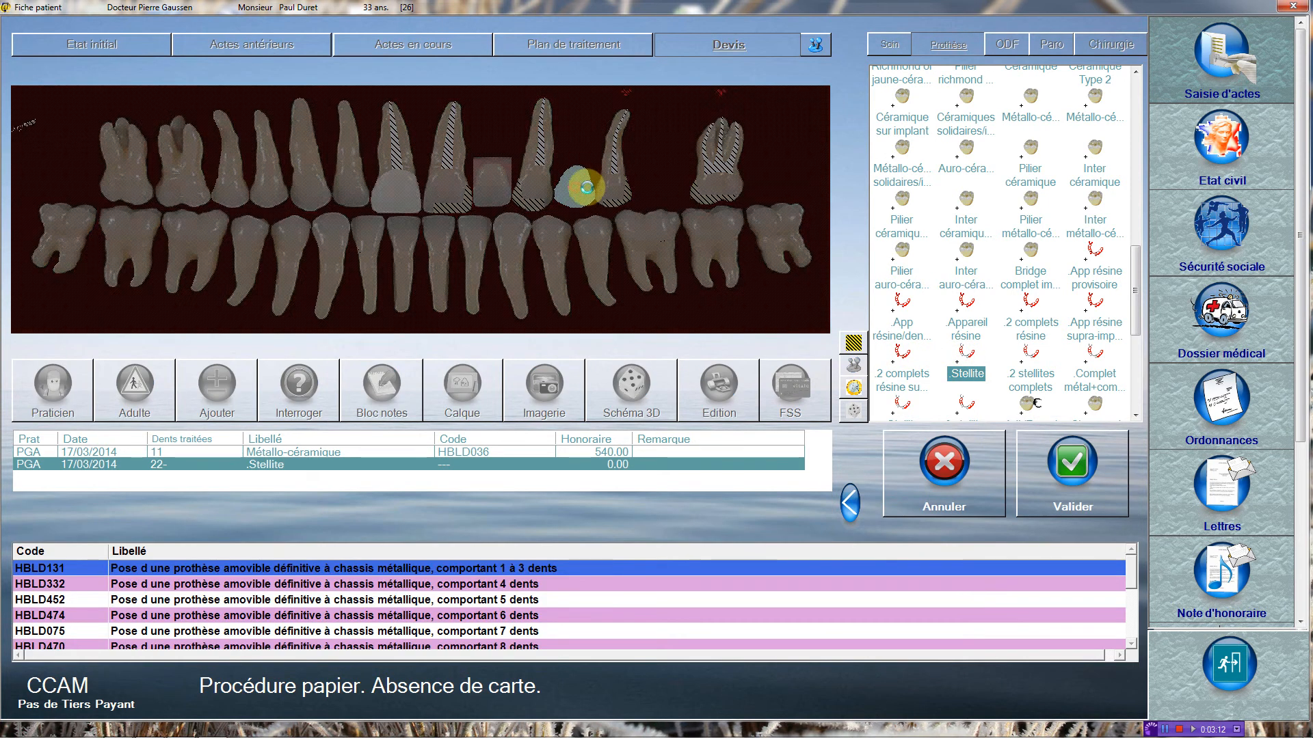
click(586, 187)
click(647, 185)
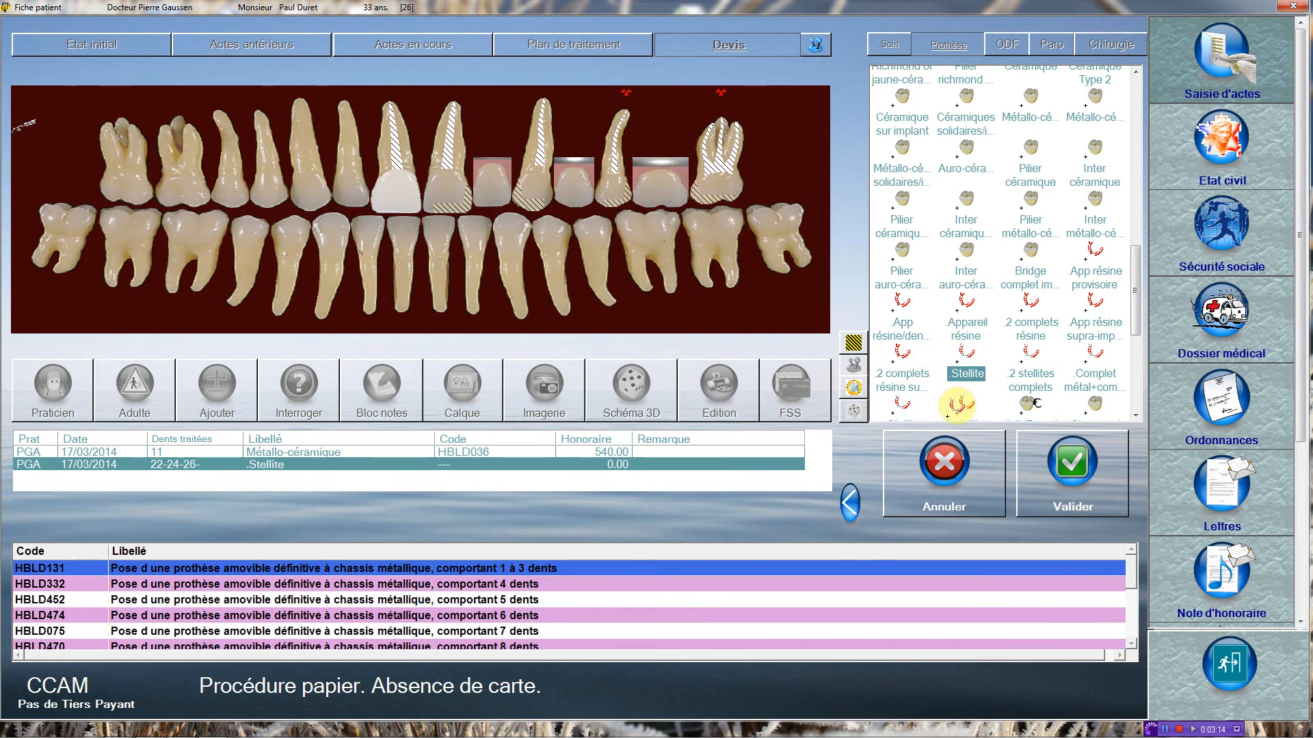
click(1066, 487)
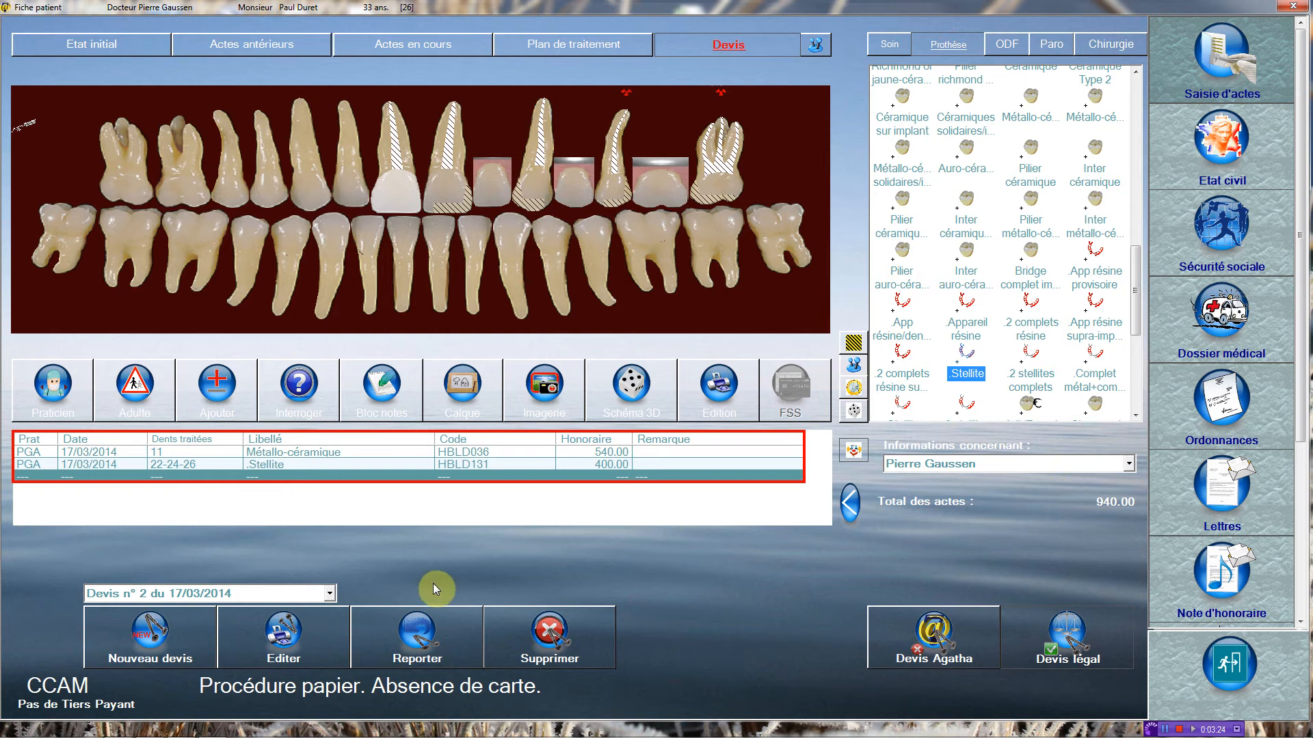
Step: Switch back to Devis n° 1 and transfer it to the treatment plan without creating a payment schedule
click(330, 594)
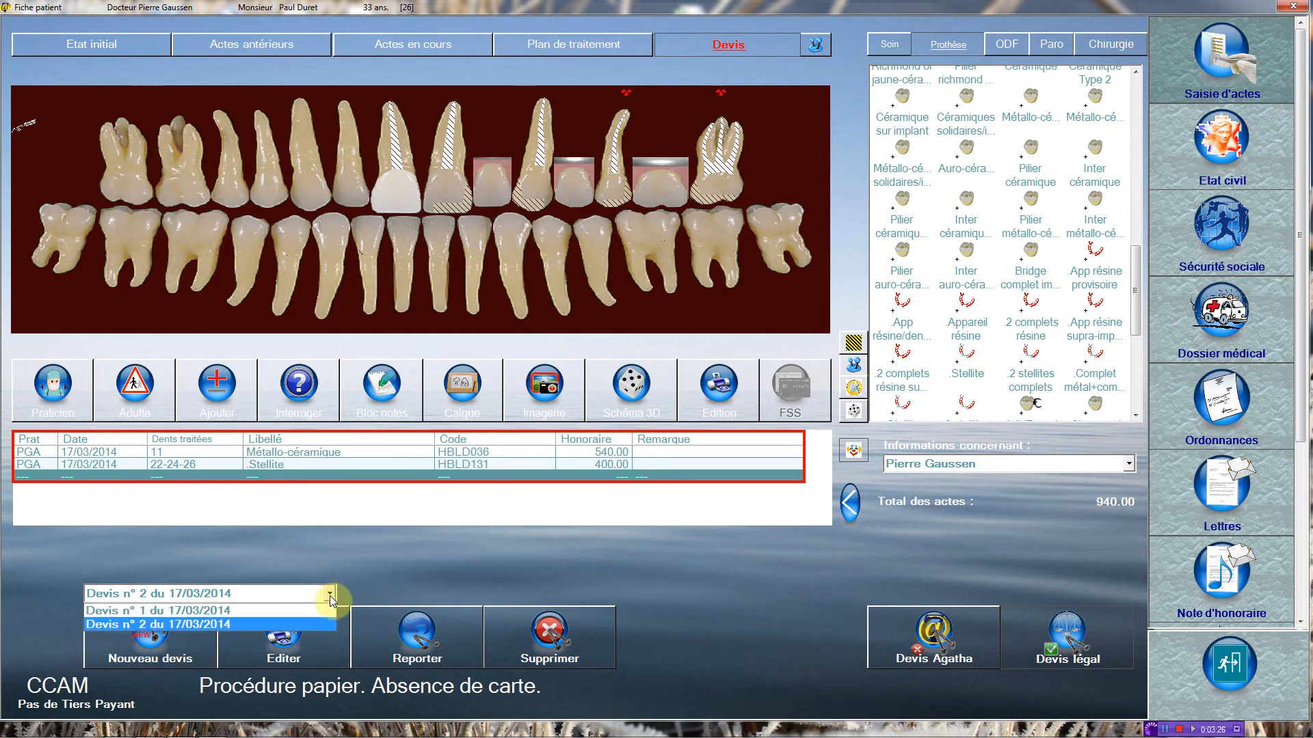
click(326, 610)
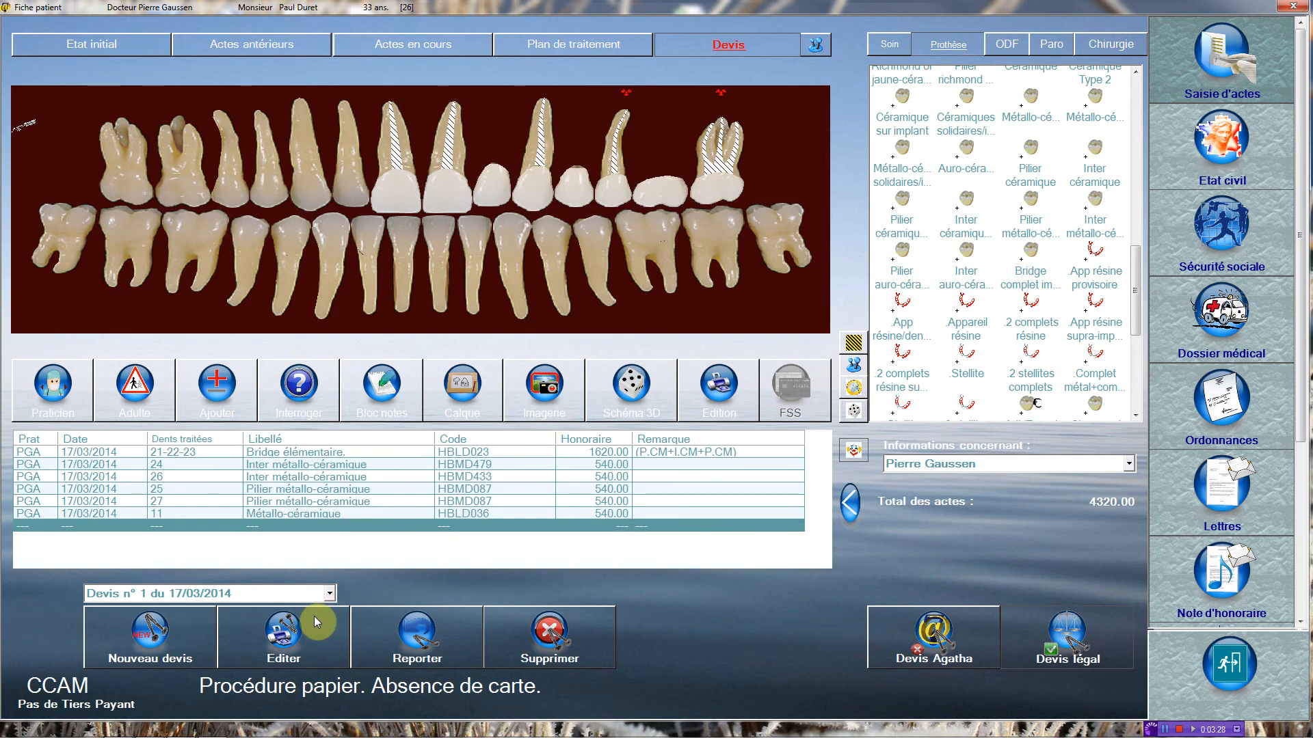
click(417, 655)
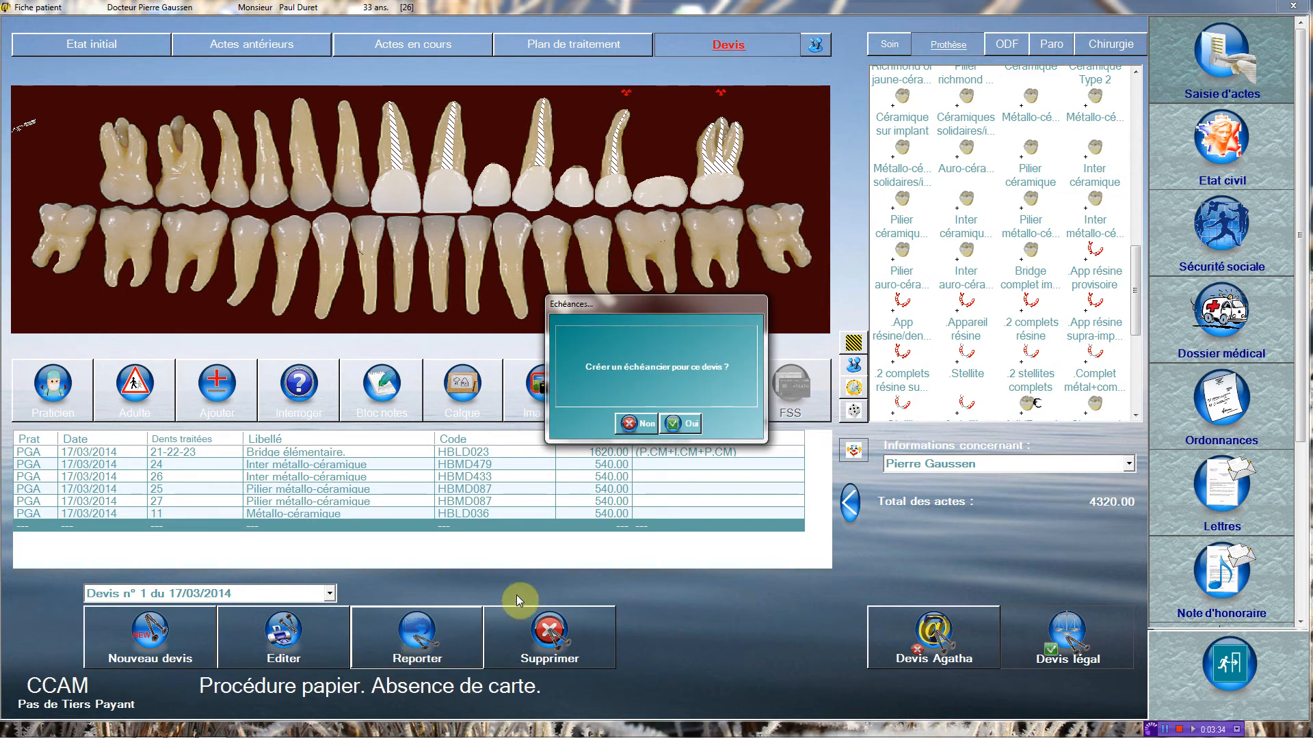
click(638, 425)
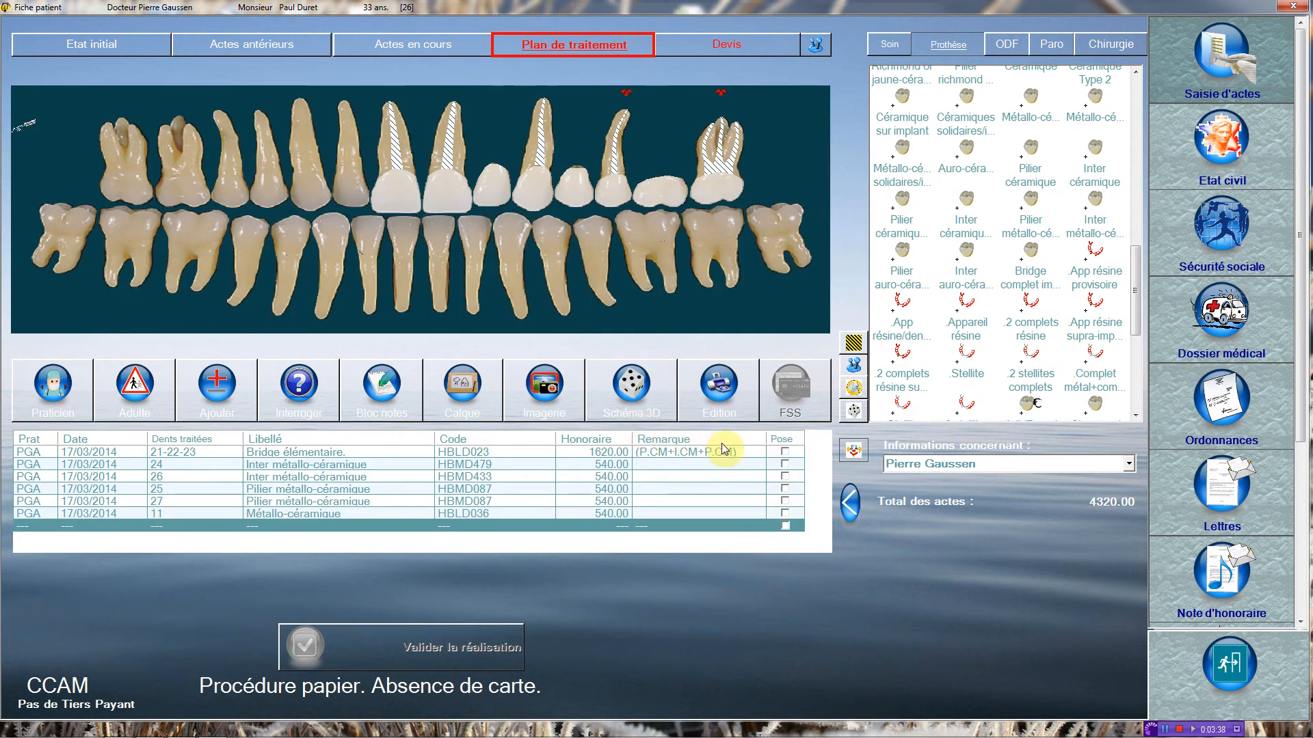
Step: Mark all treatment plan acts as placed, validate their completion, and leave the patient record
click(786, 443)
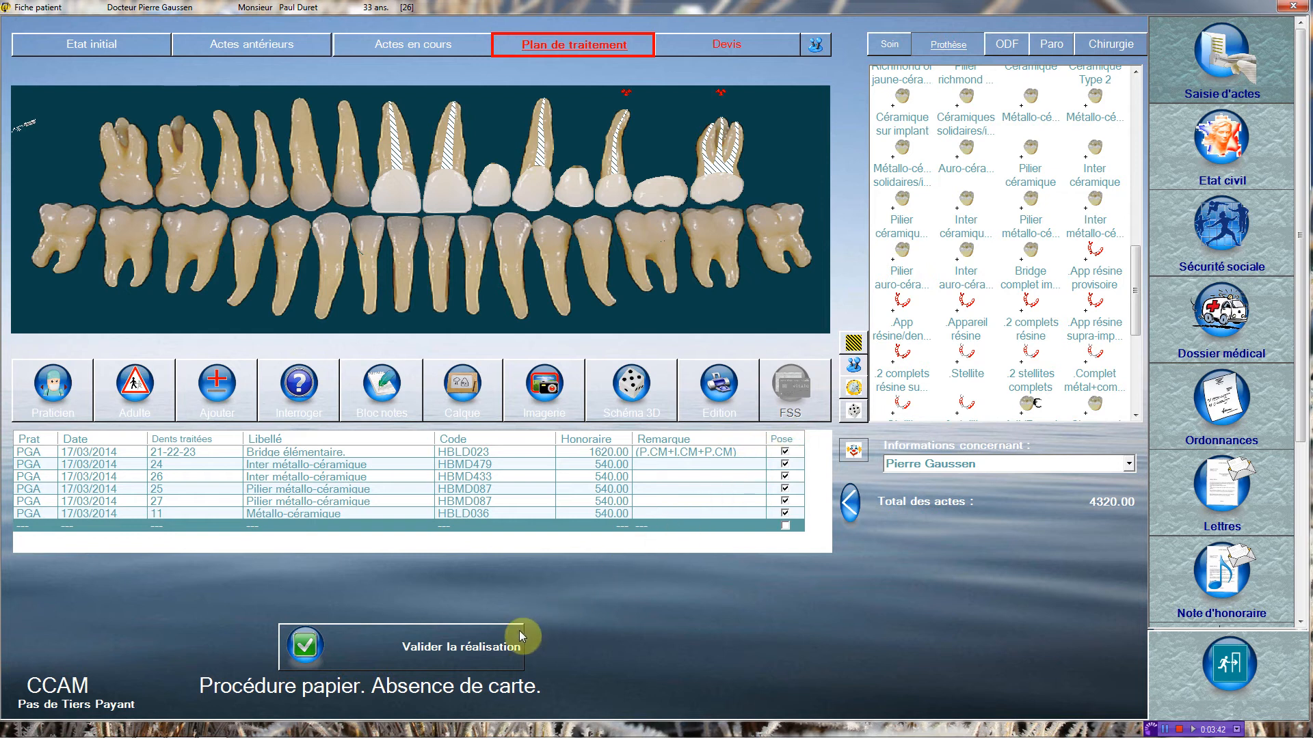
click(498, 639)
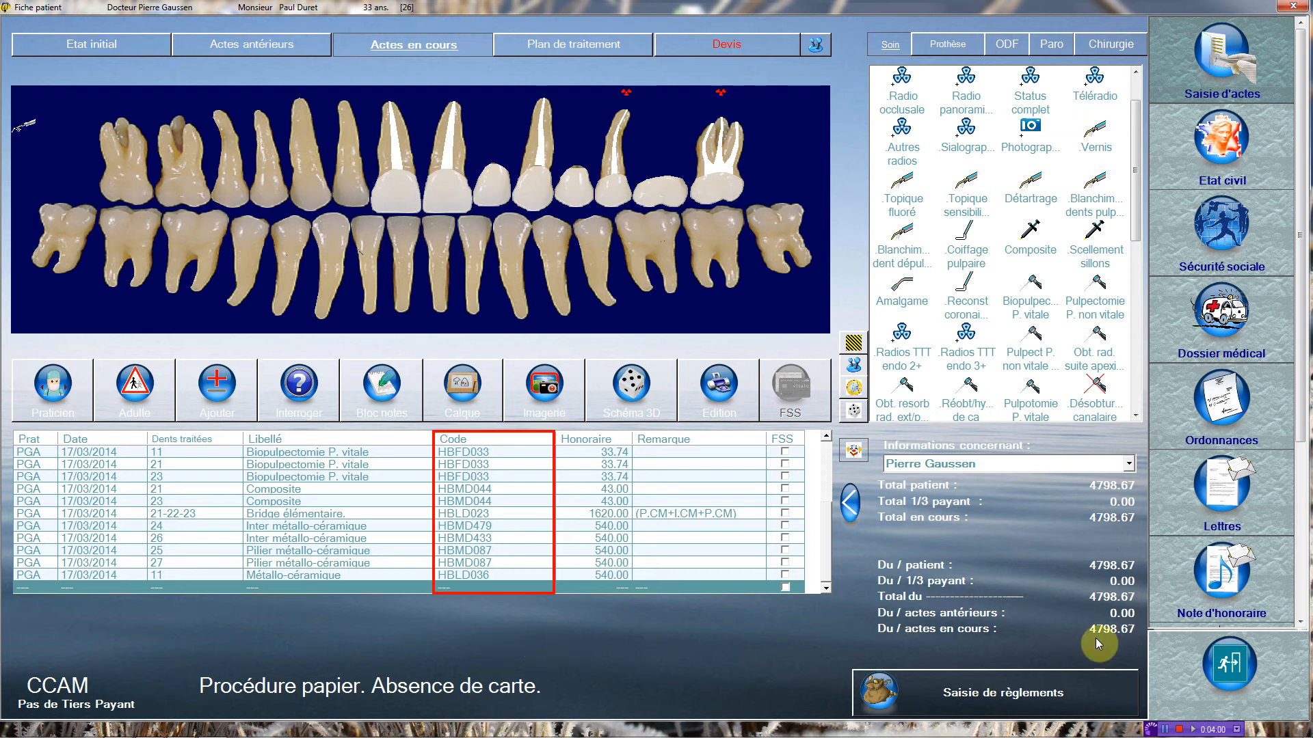
click(1222, 662)
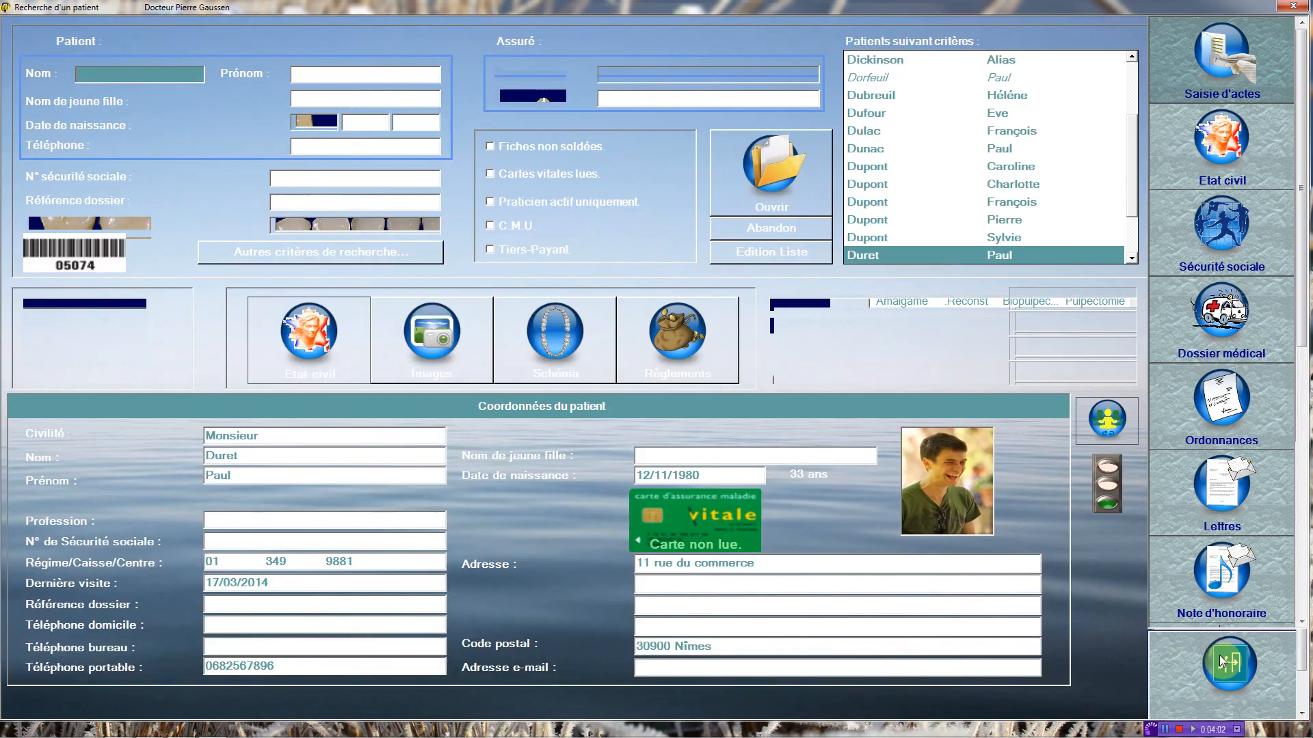